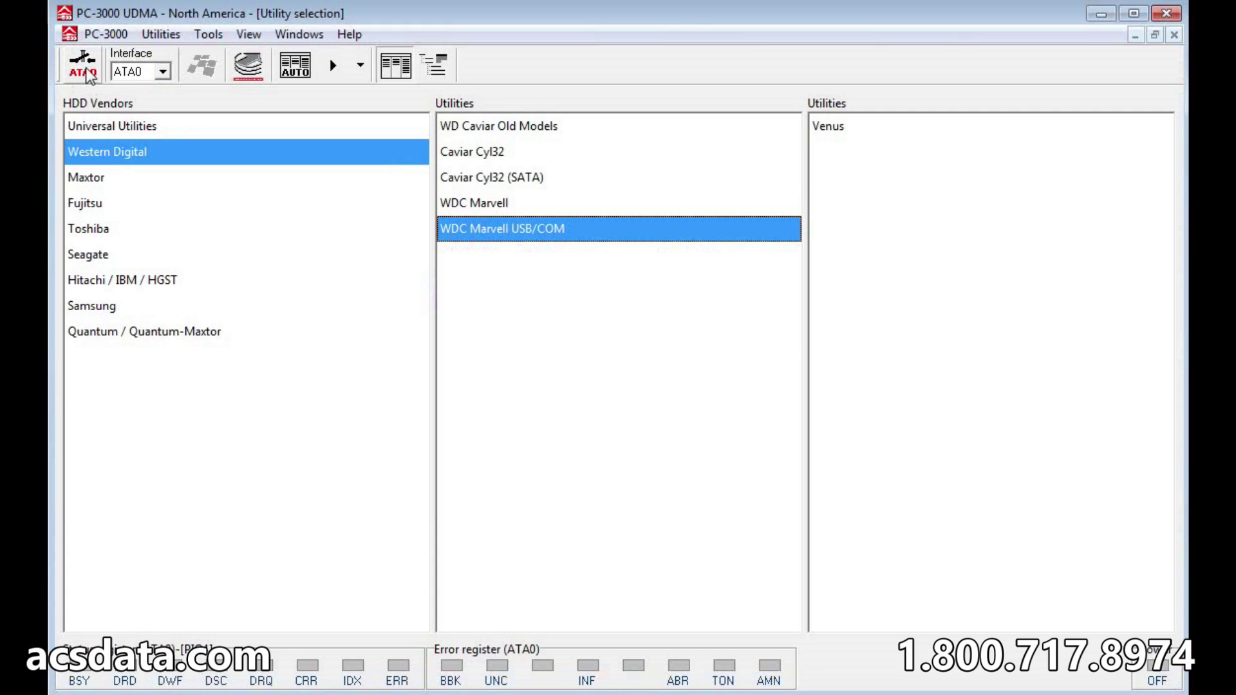
Power on the ATA0 drive and run the WDC Marvell utility, skipping the drive ID read
{"action": "left_click", "coordinate": [87, 73]}
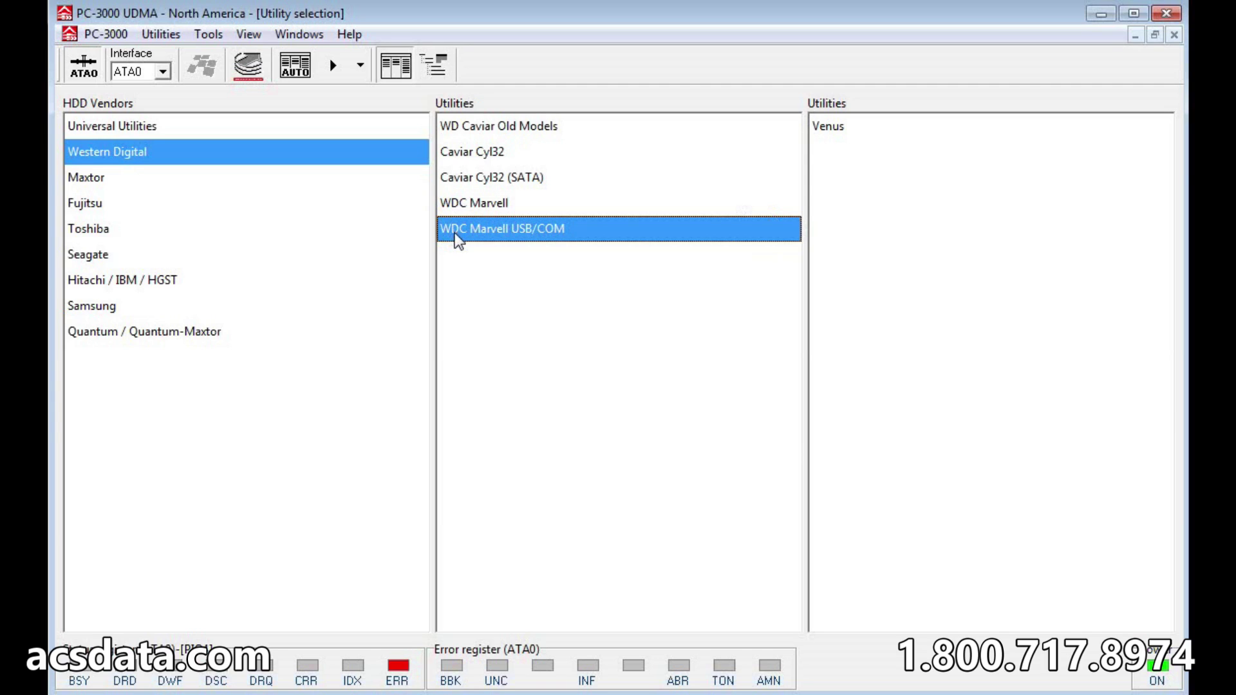
{"action": "double_click", "coordinate": [450, 202]}
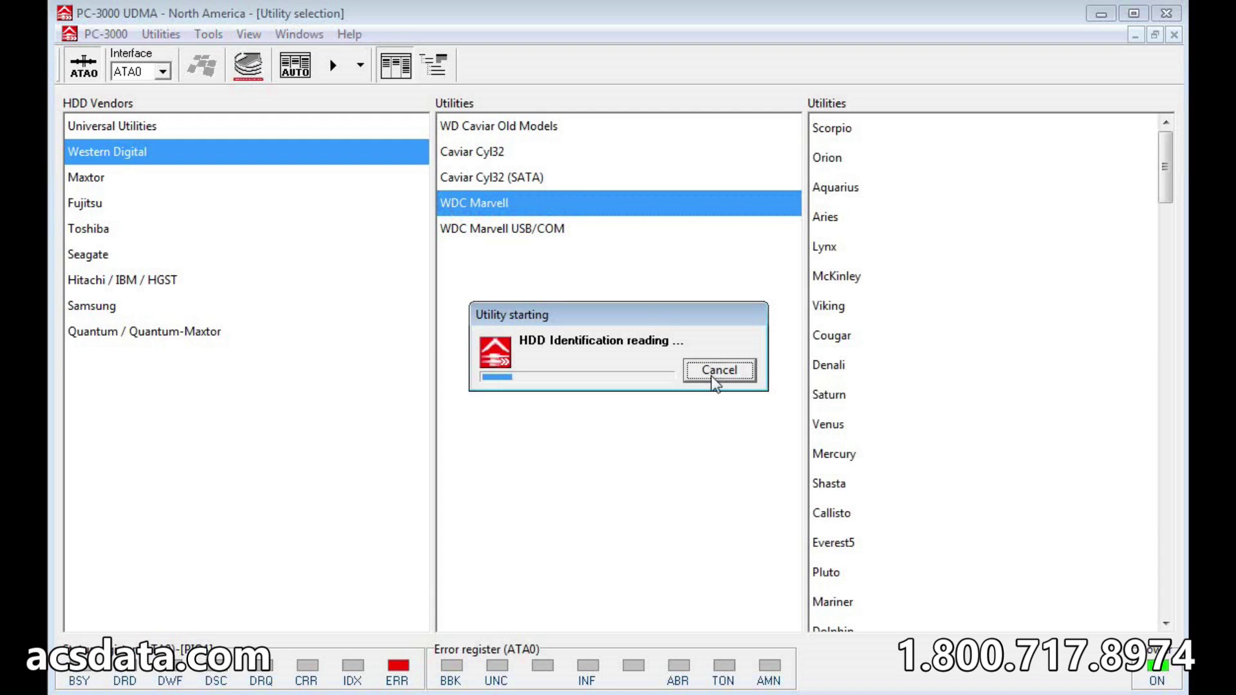
{"action": "left_click", "coordinate": [719, 369]}
{"action": "left_click", "coordinate": [578, 385]}
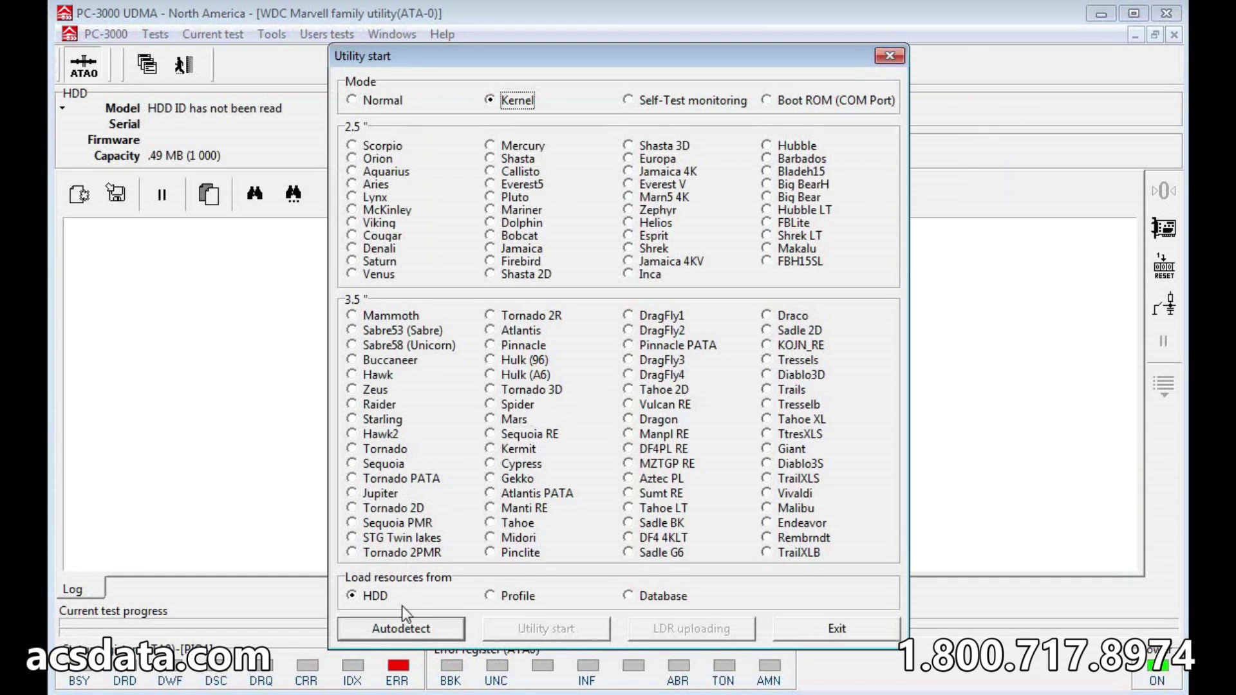
After autodetection fails, start the Marvell utility manually for the Rembrndt family
{"action": "left_click", "coordinate": [399, 635]}
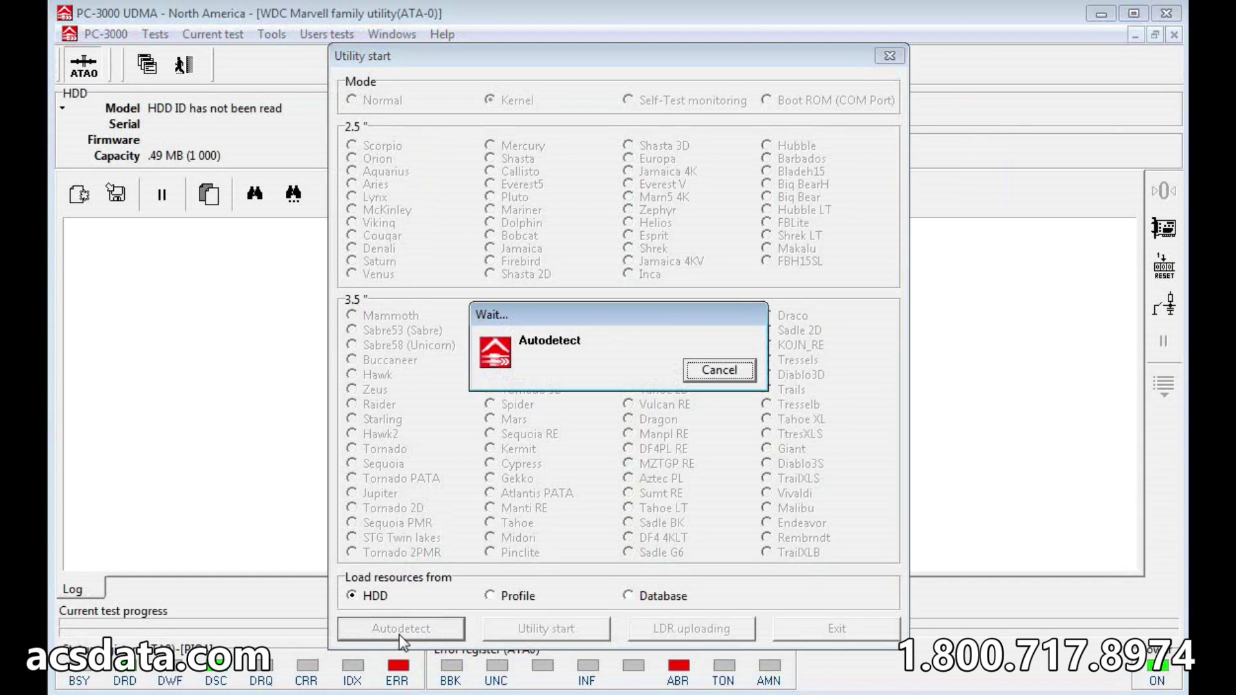
{"action": "left_click", "coordinate": [641, 385]}
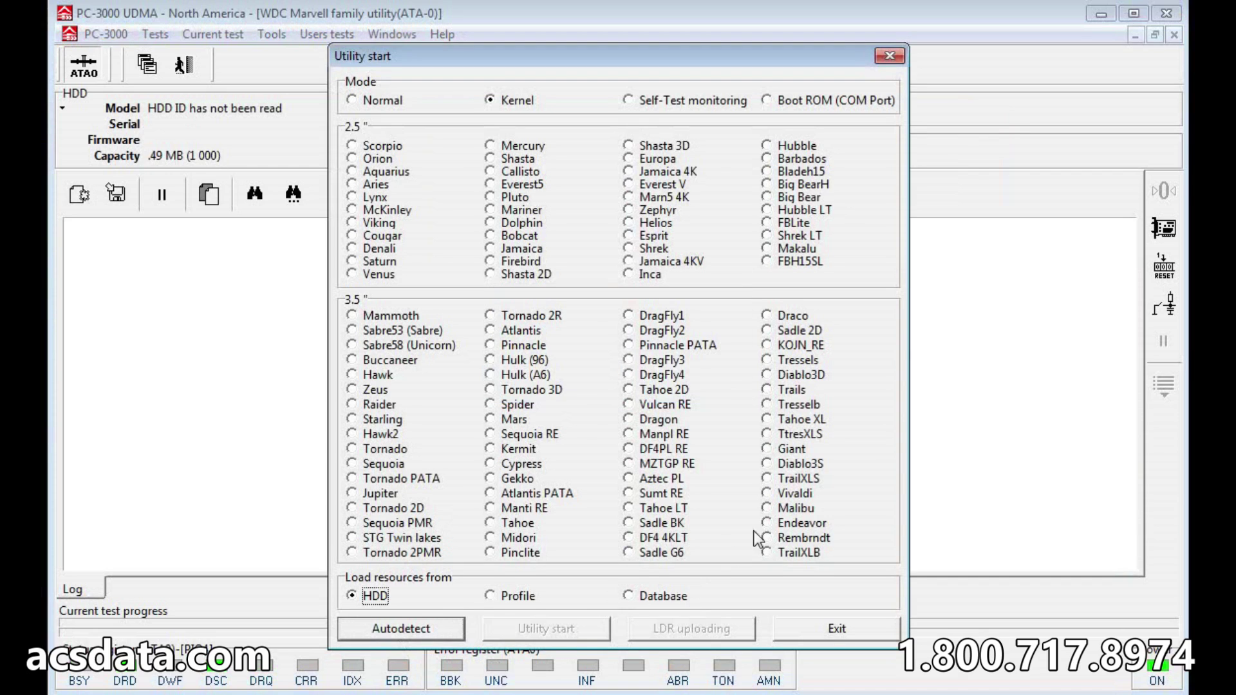
{"action": "left_click", "coordinate": [776, 540]}
{"action": "left_click", "coordinate": [544, 630]}
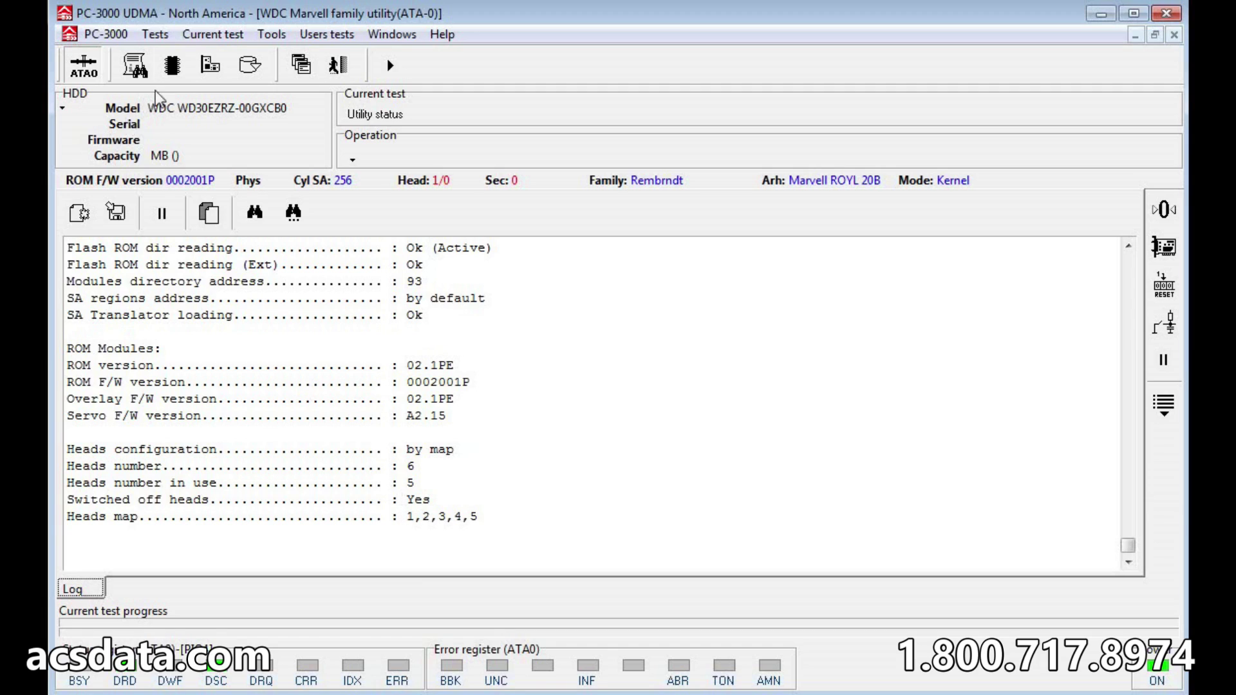
Tick head 0 in the ROM head map editor and write the six-head map to ROM
{"action": "left_click", "coordinate": [155, 35]}
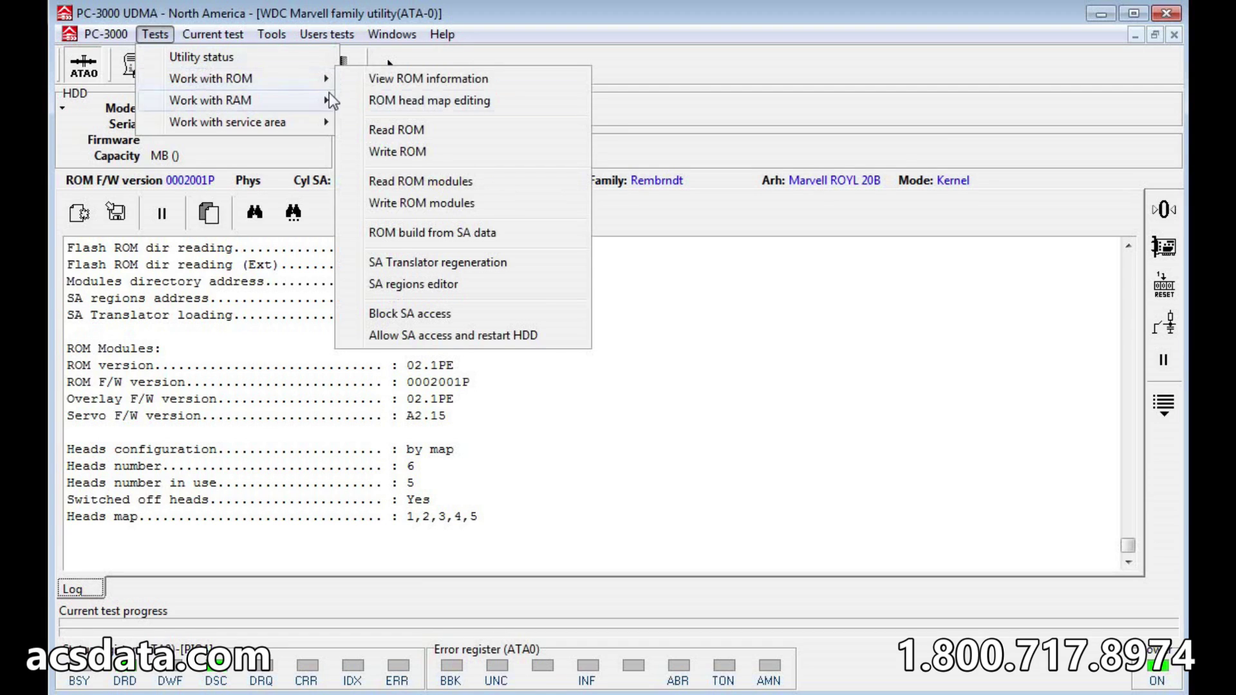
{"action": "left_click", "coordinate": [395, 100]}
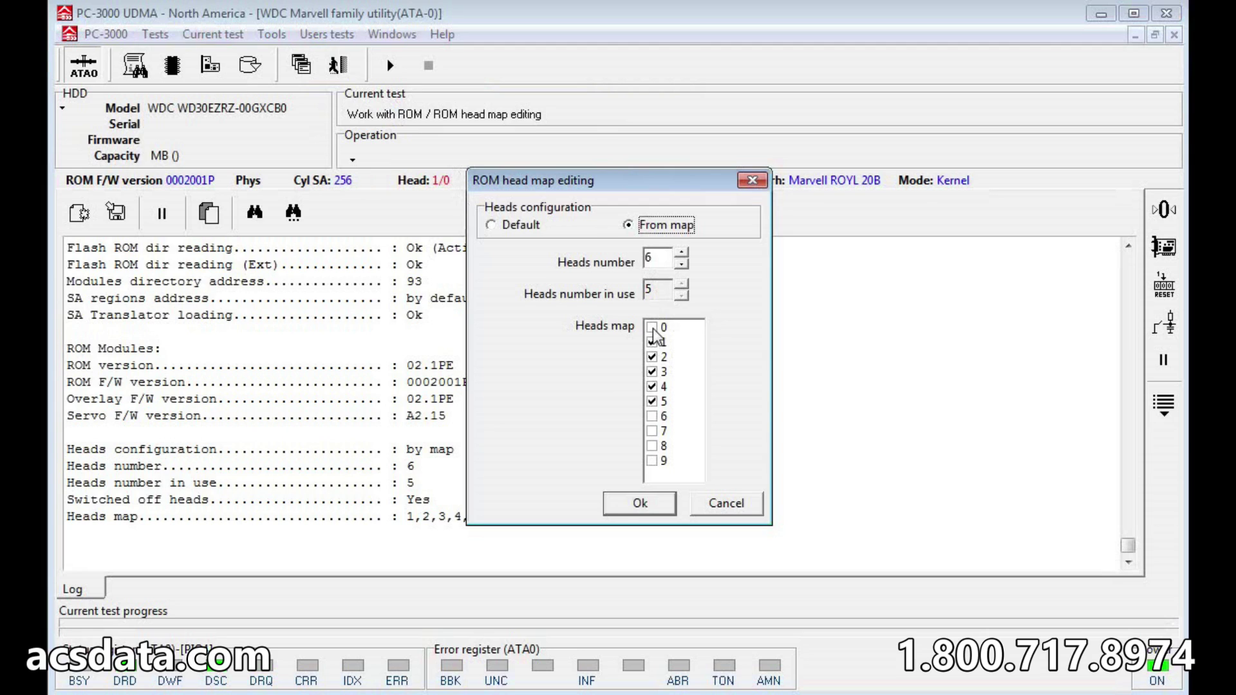
{"action": "left_click", "coordinate": [652, 328]}
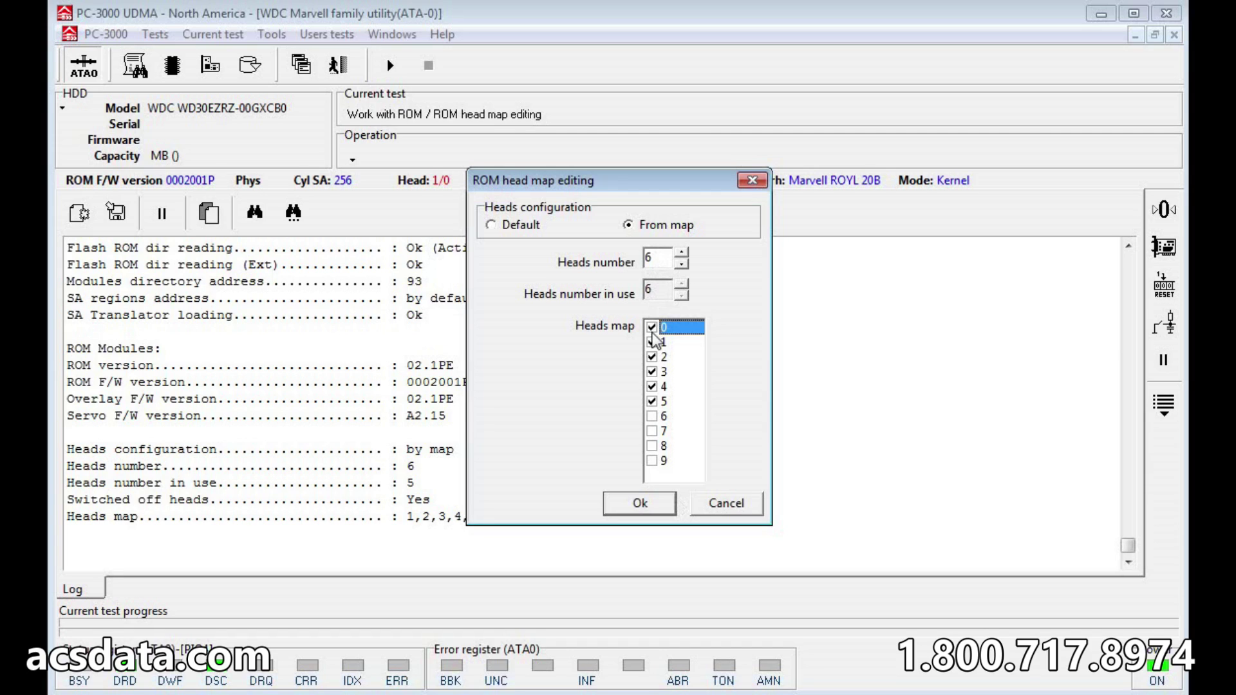
{"action": "left_click", "coordinate": [652, 327]}
{"action": "left_click", "coordinate": [652, 328]}
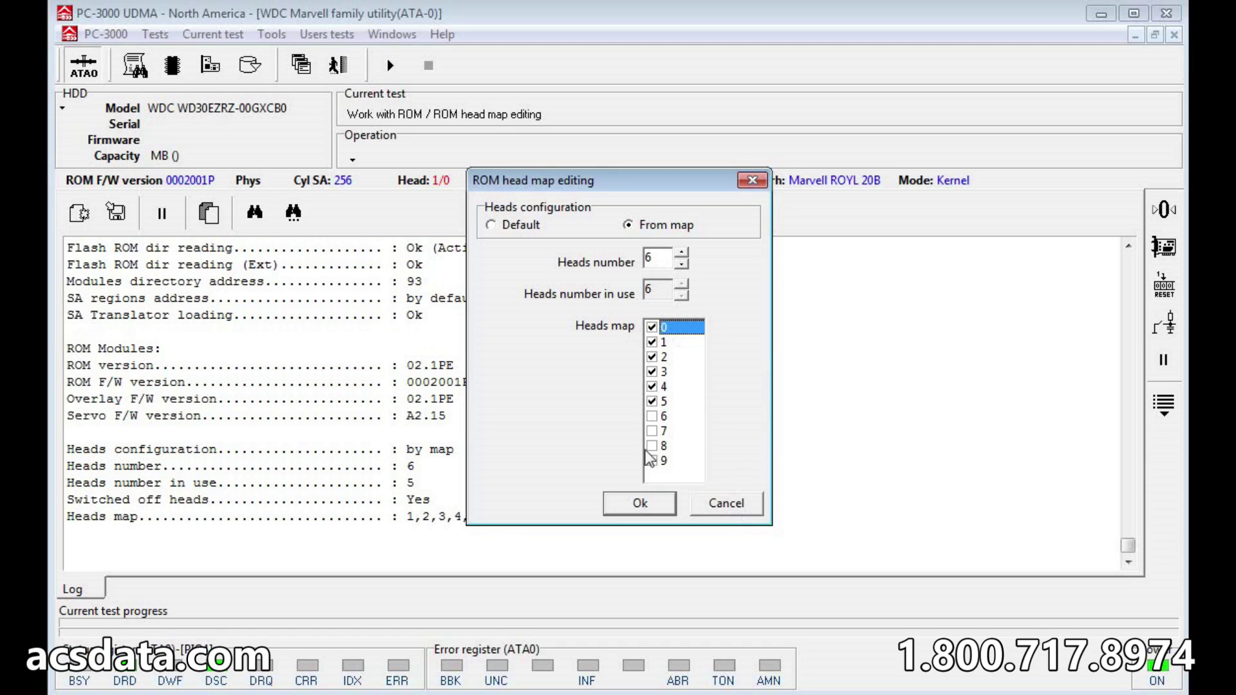
{"action": "left_click", "coordinate": [660, 515]}
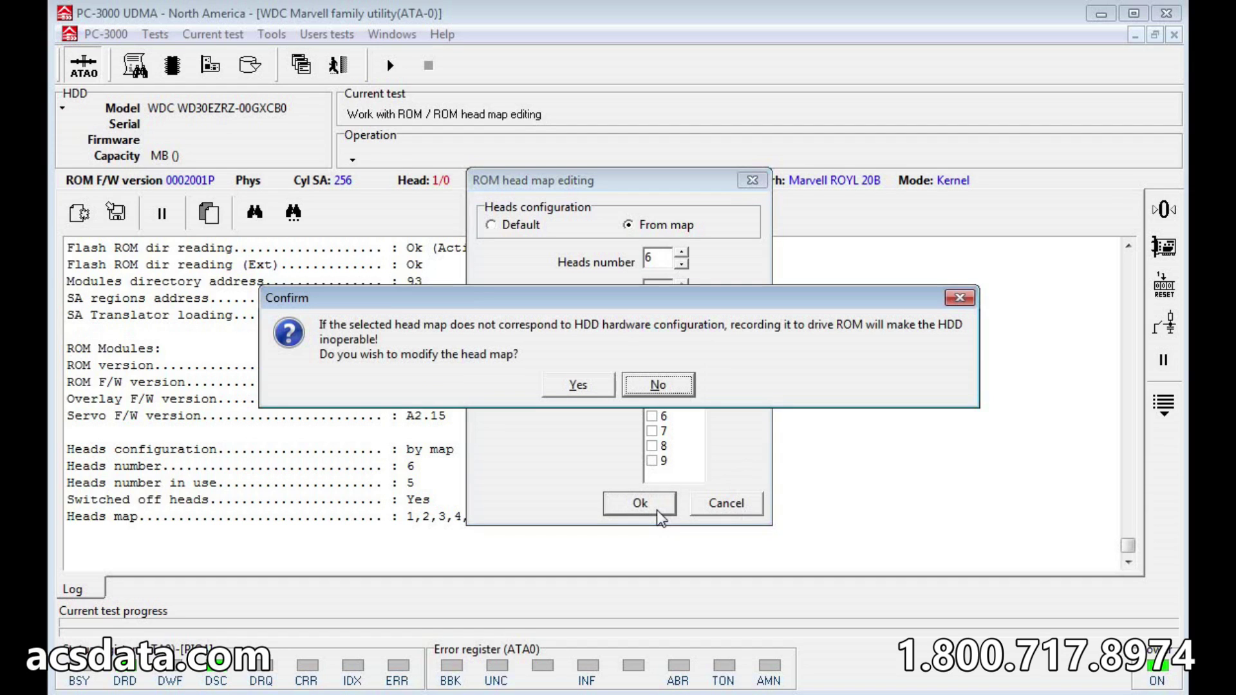
{"action": "left_click", "coordinate": [599, 398]}
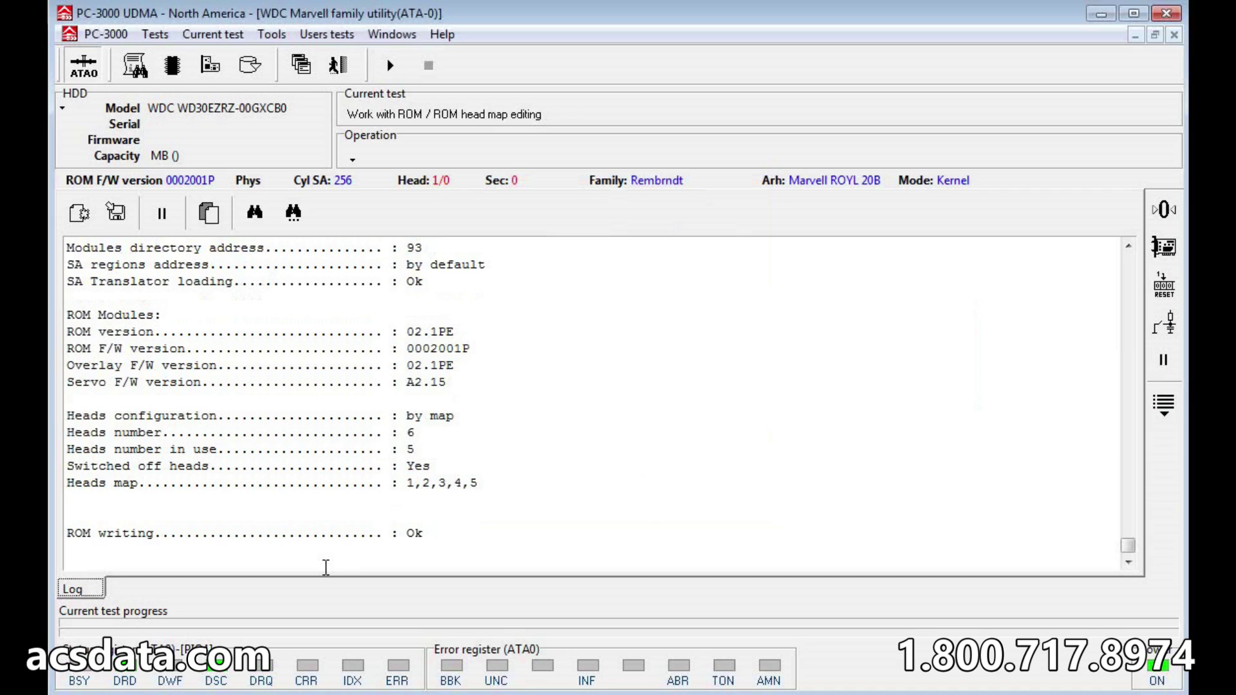
Switch the drive's power off and back on
{"action": "left_click", "coordinate": [82, 68]}
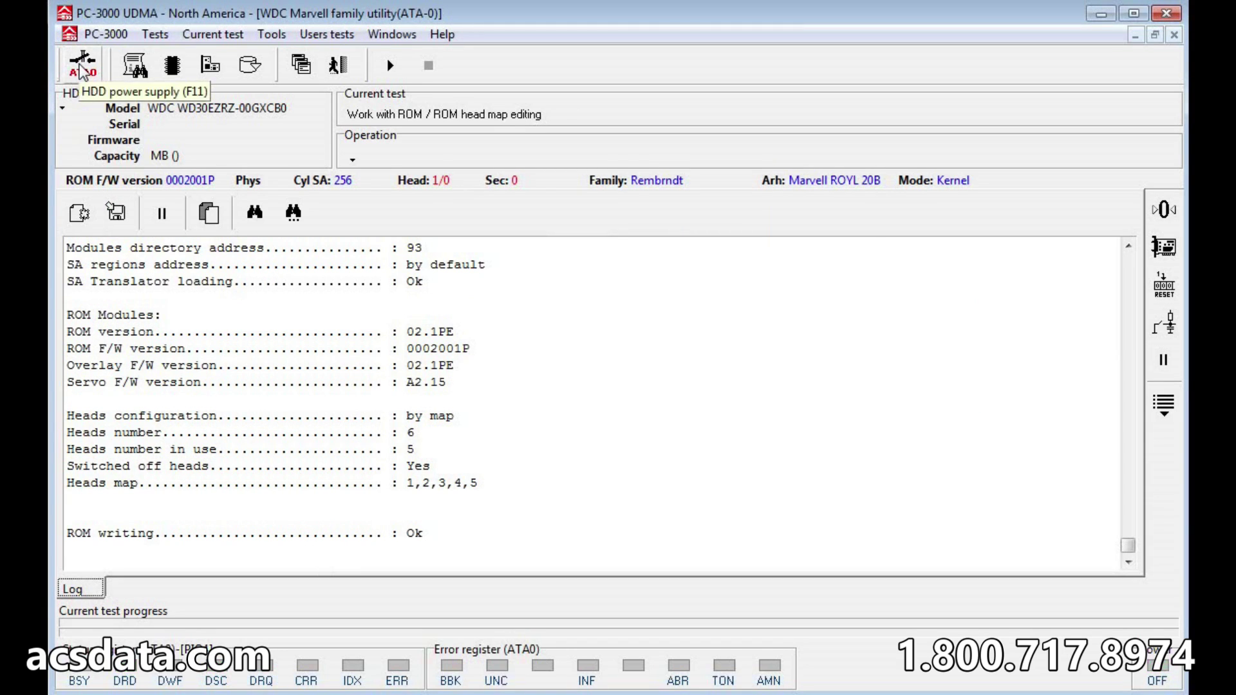
{"action": "left_click", "coordinate": [81, 69]}
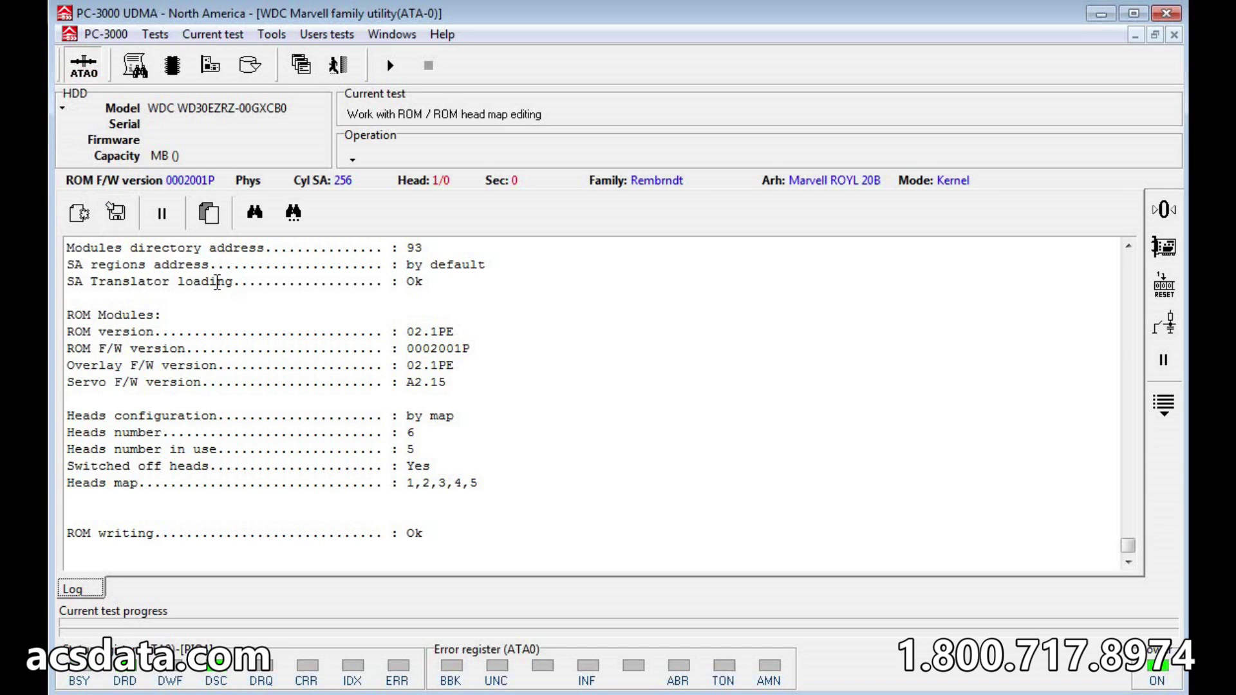
Read the drive ID: WDC WD30EZRZ-00GXCB0, firmware 80.00A80, 3 726.02 GB
{"action": "left_click", "coordinate": [266, 35]}
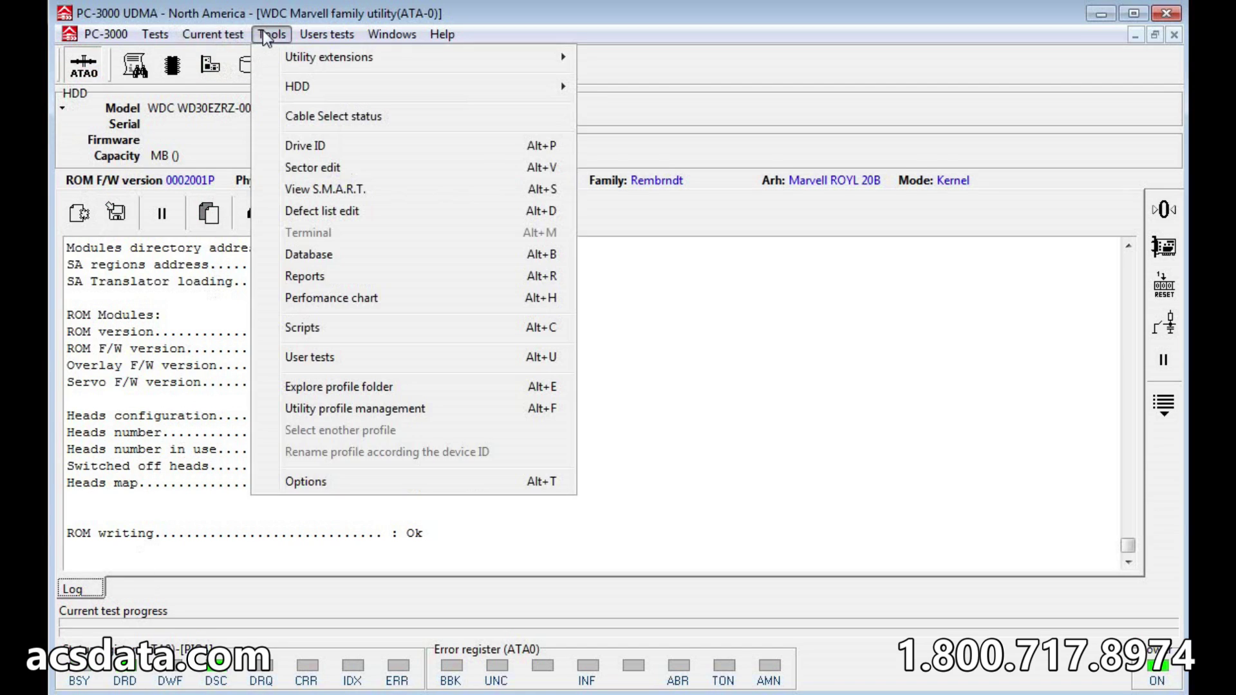
{"action": "left_click", "coordinate": [296, 145]}
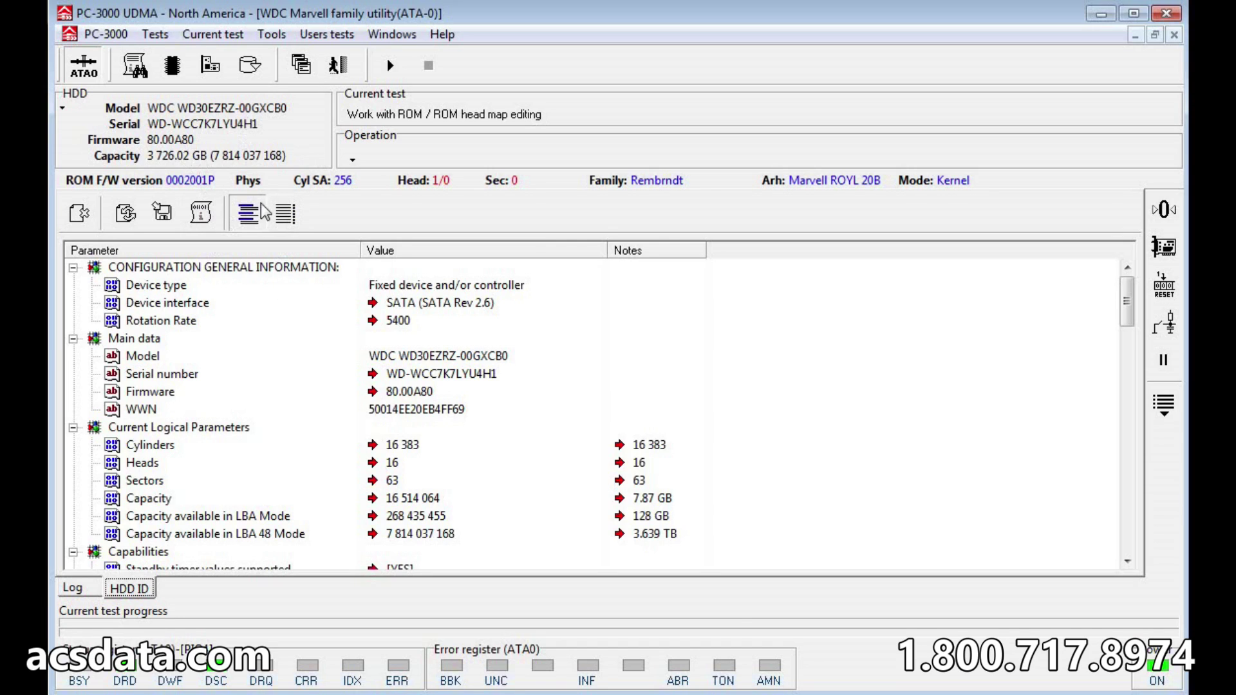
Bring the Utility selection window forward and switch on ATA1 power
{"action": "left_click", "coordinate": [391, 34]}
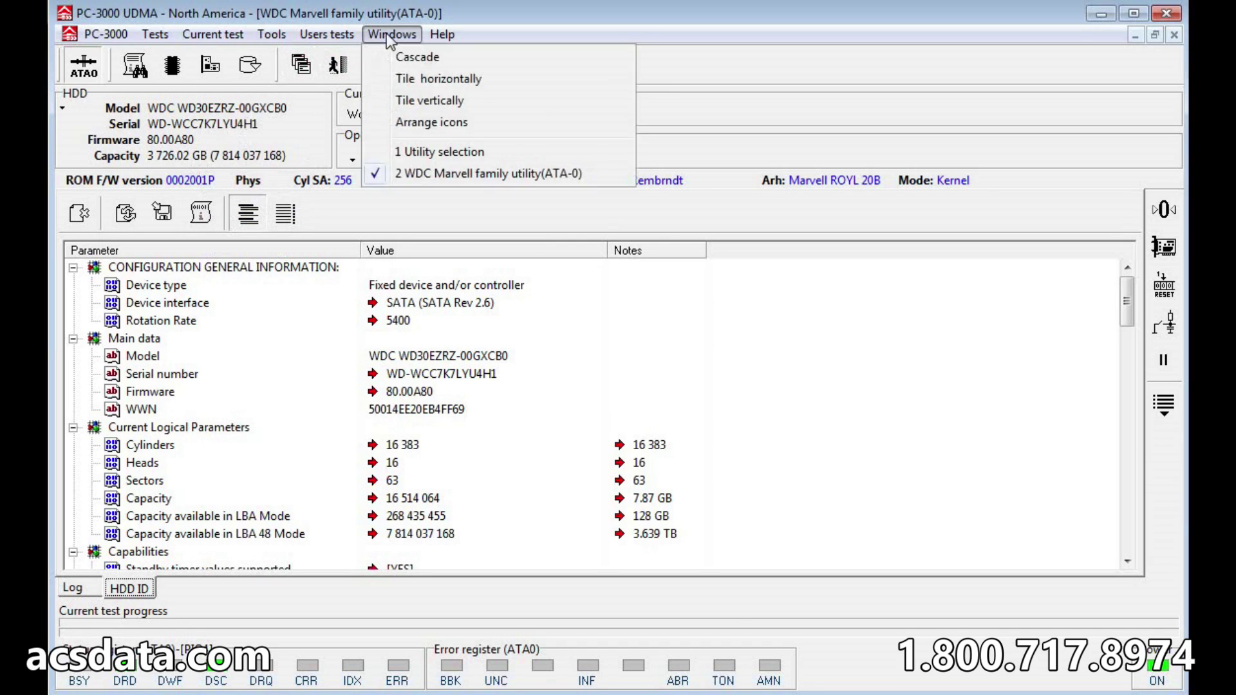
{"action": "left_click", "coordinate": [419, 152]}
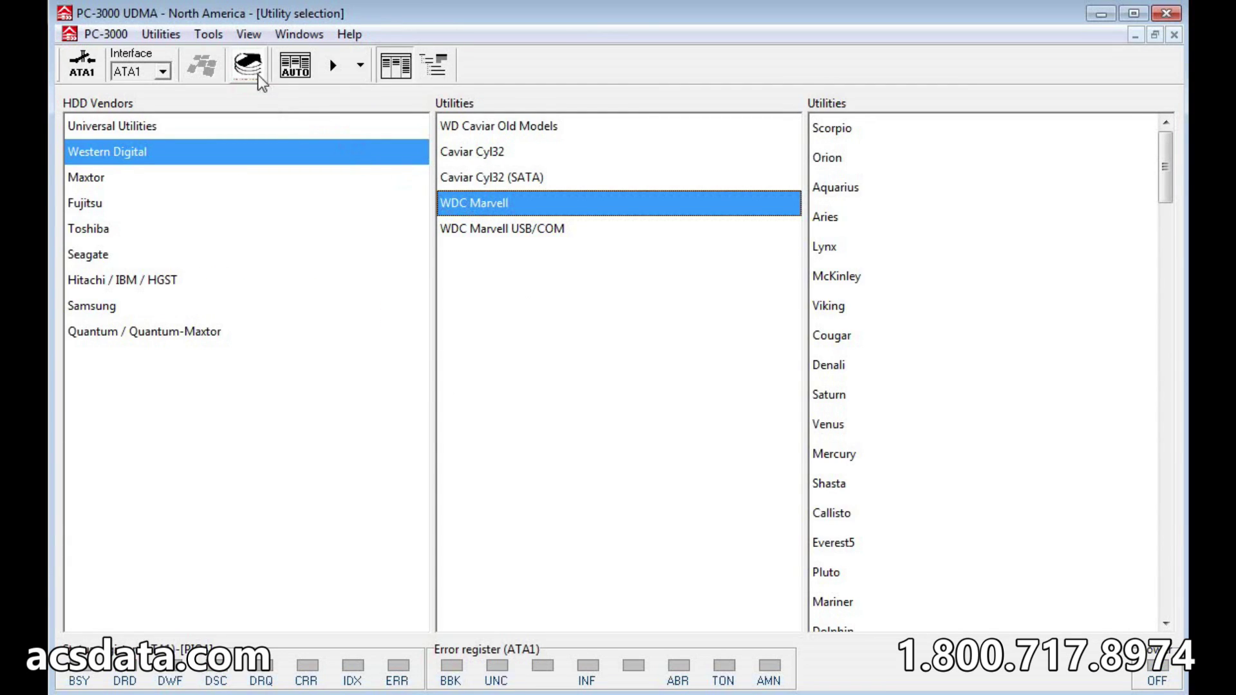
{"action": "left_click", "coordinate": [81, 64]}
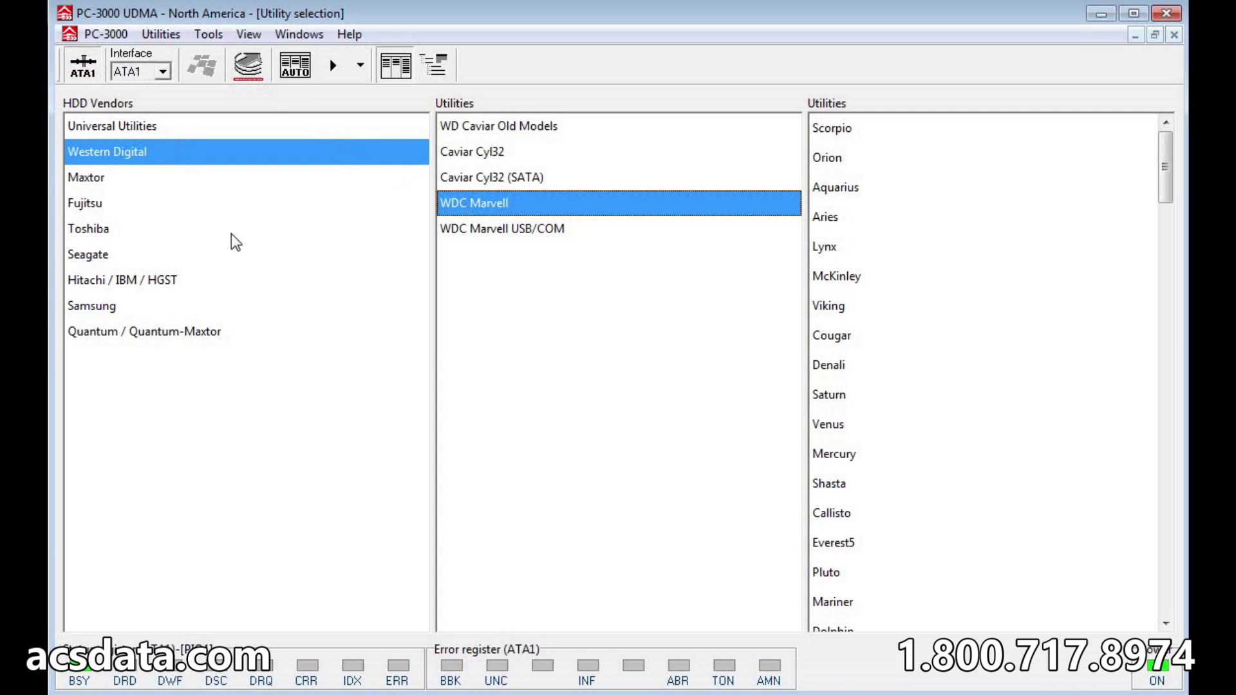
Switch back to the WDC Marvell utility and close the Tests list
{"action": "left_click", "coordinate": [303, 35]}
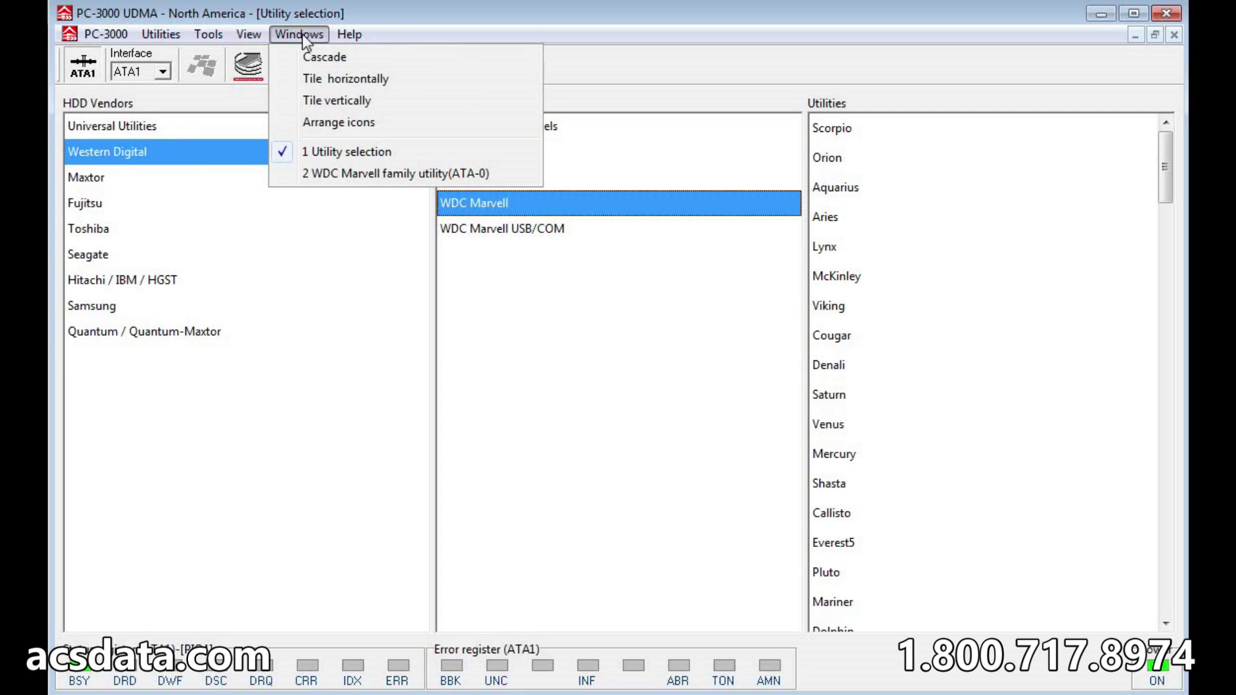
{"action": "left_click", "coordinate": [320, 175]}
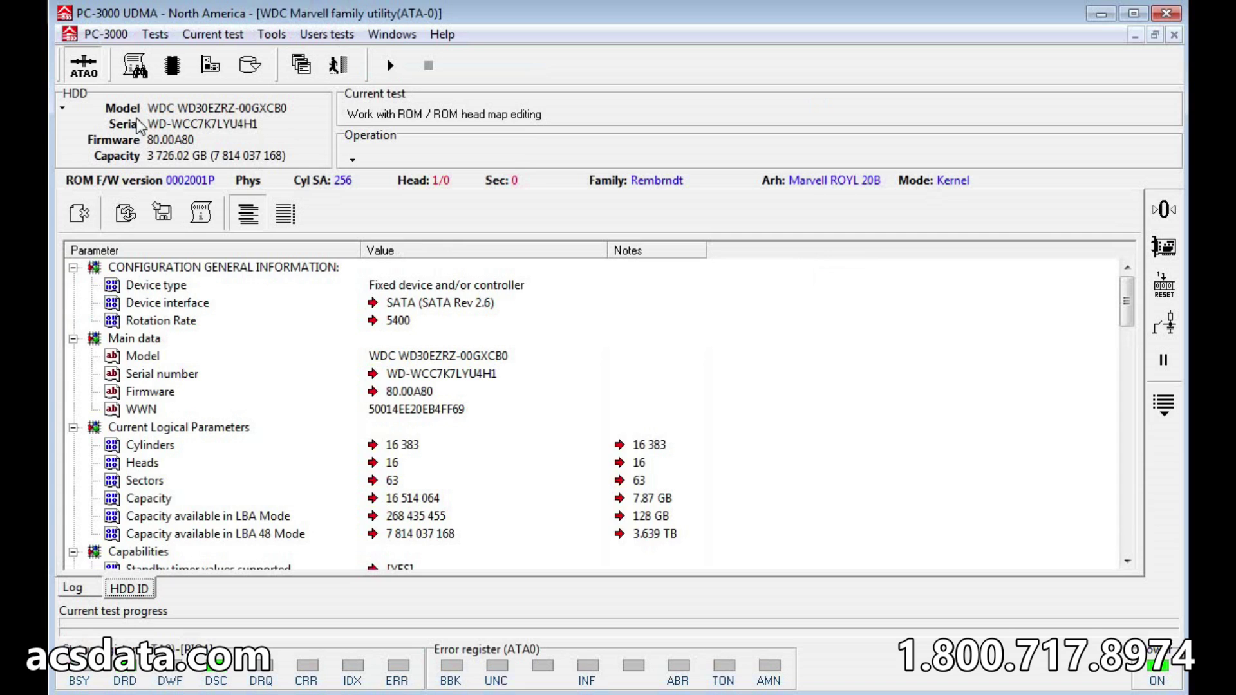
{"action": "left_click", "coordinate": [150, 34]}
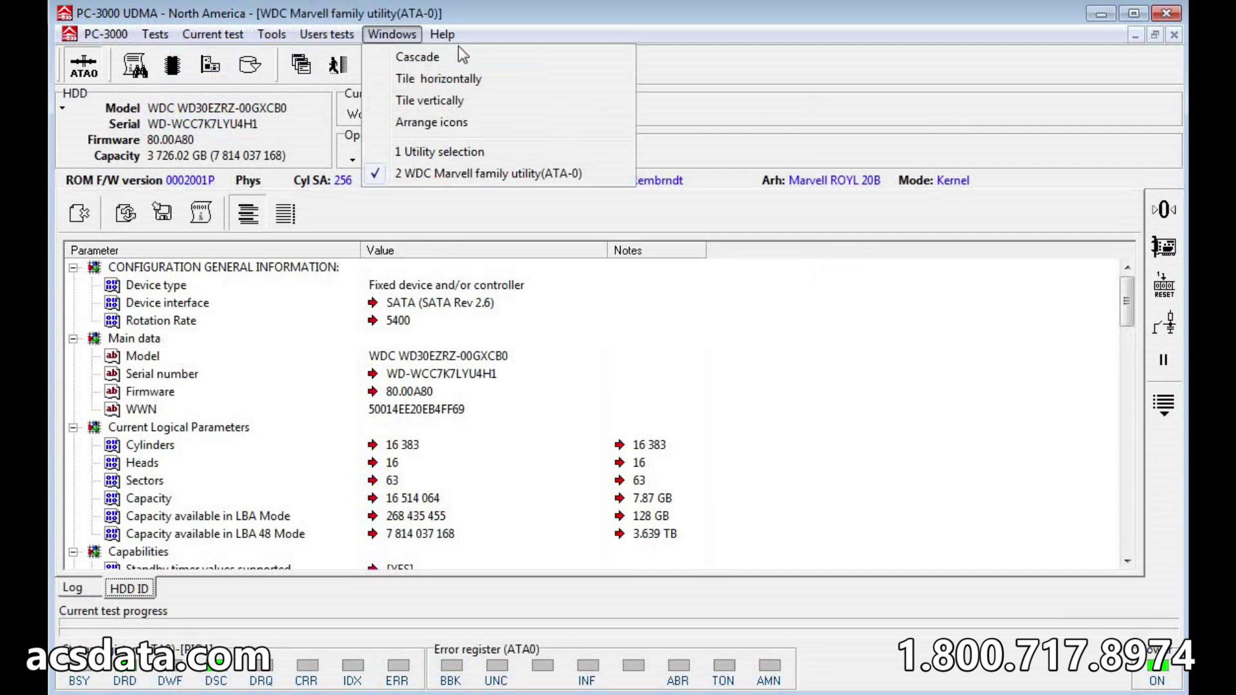
{"action": "left_click", "coordinate": [505, 18]}
Relaunch the WDC Marvell utility, cancel the stalled autodetection and dismiss the RAM error
{"action": "left_click", "coordinate": [338, 65]}
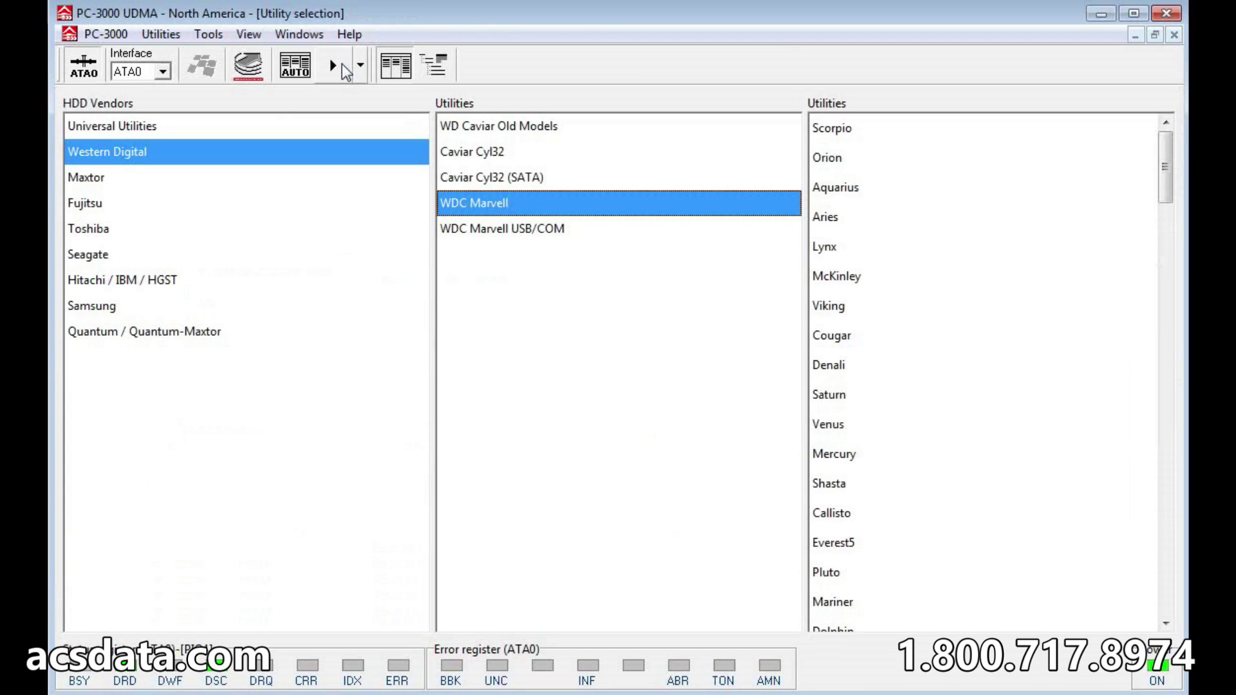
{"action": "double_click", "coordinate": [484, 204]}
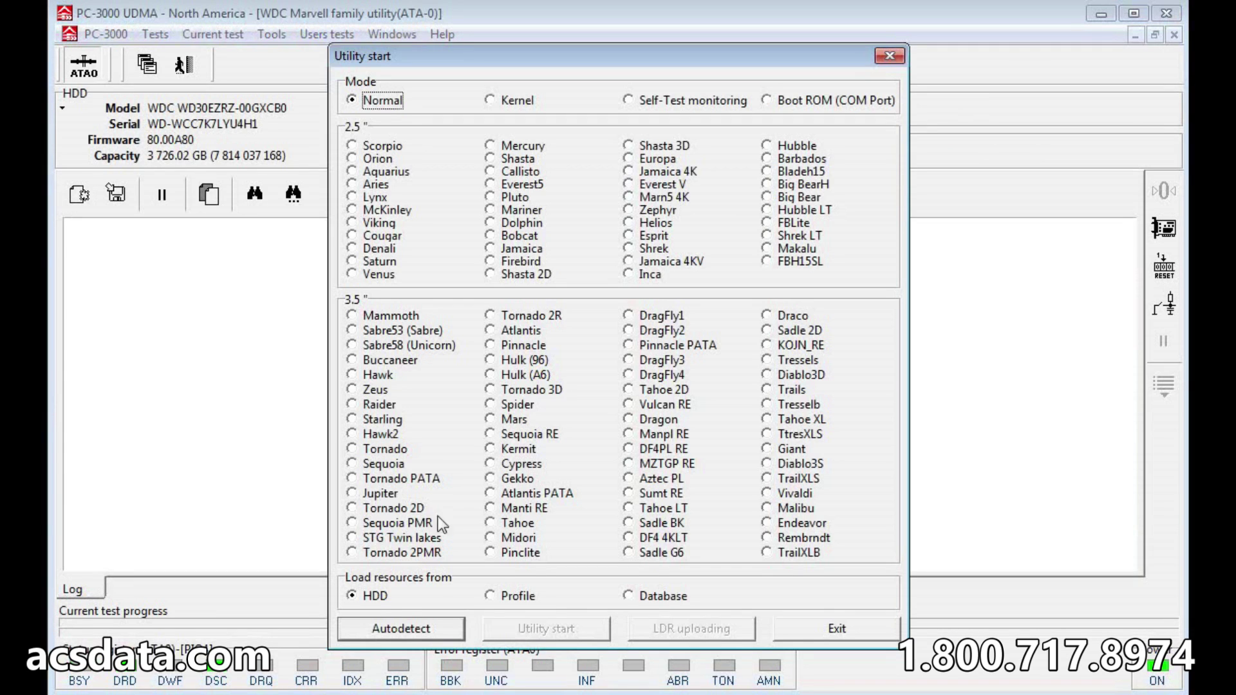
{"action": "left_click", "coordinate": [394, 624]}
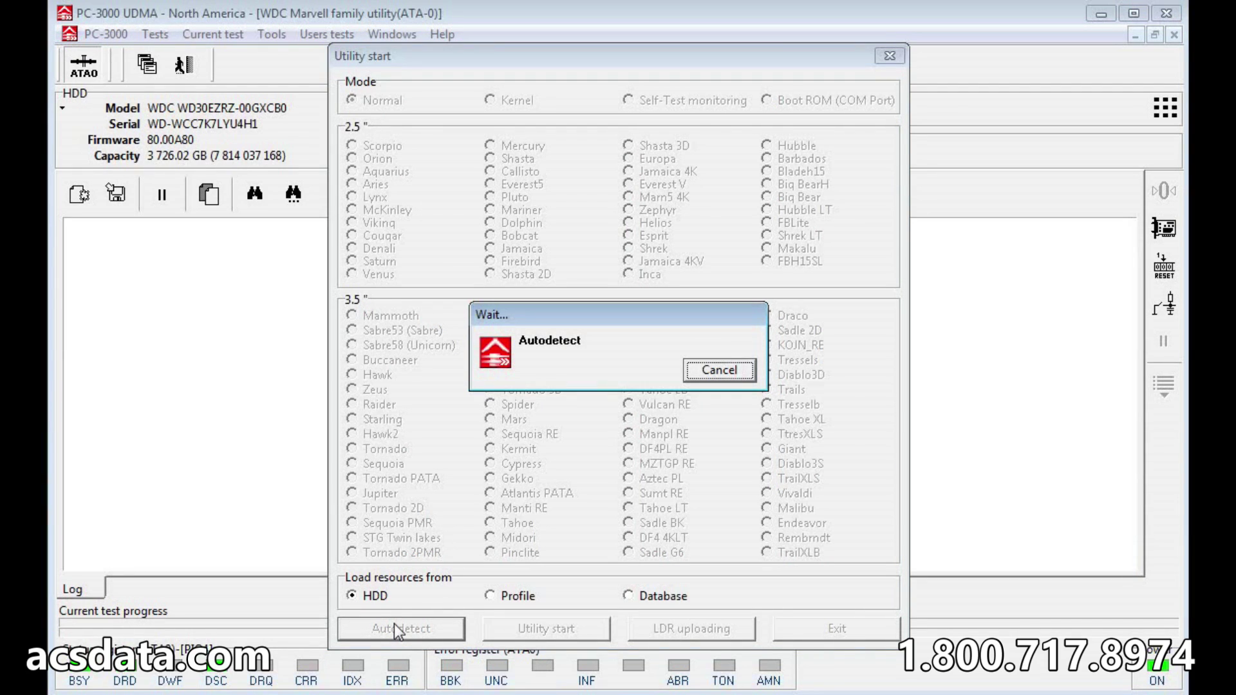
{"action": "left_click", "coordinate": [724, 374]}
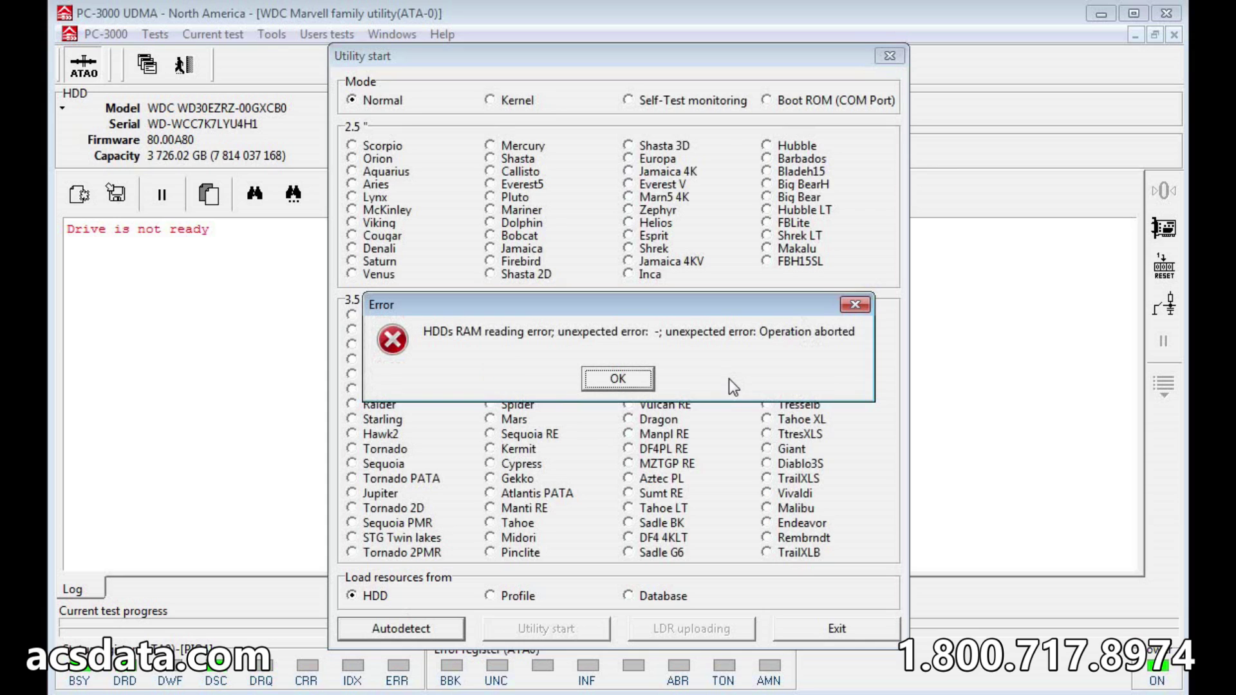
{"action": "left_click", "coordinate": [697, 377]}
Start the utility for the Rembrndt family and abort the hanging ROM read
{"action": "left_click", "coordinate": [766, 539]}
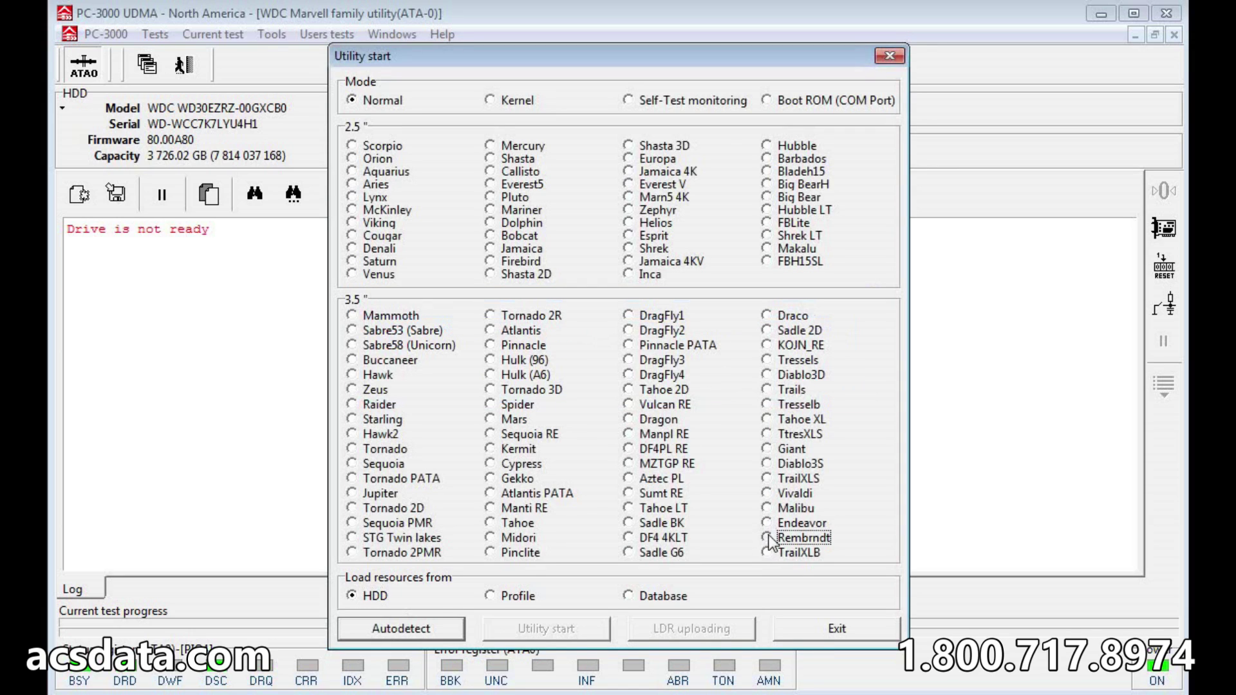
{"action": "left_click", "coordinate": [546, 628]}
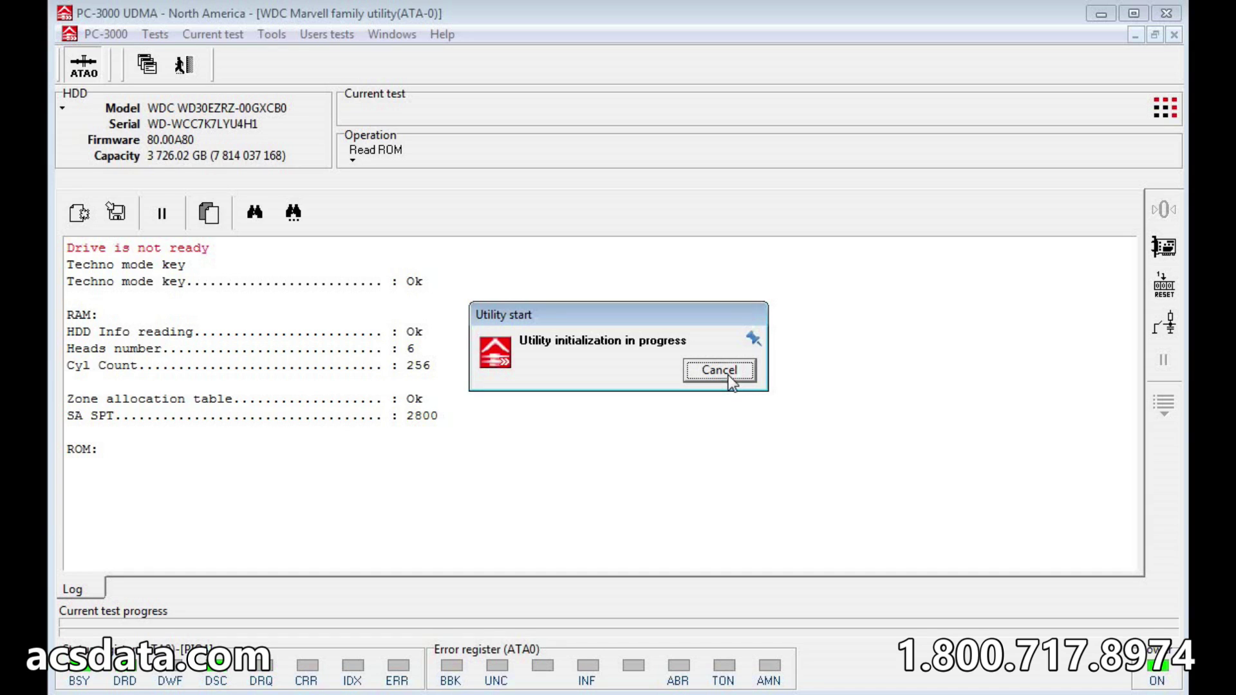
{"action": "left_click", "coordinate": [731, 377]}
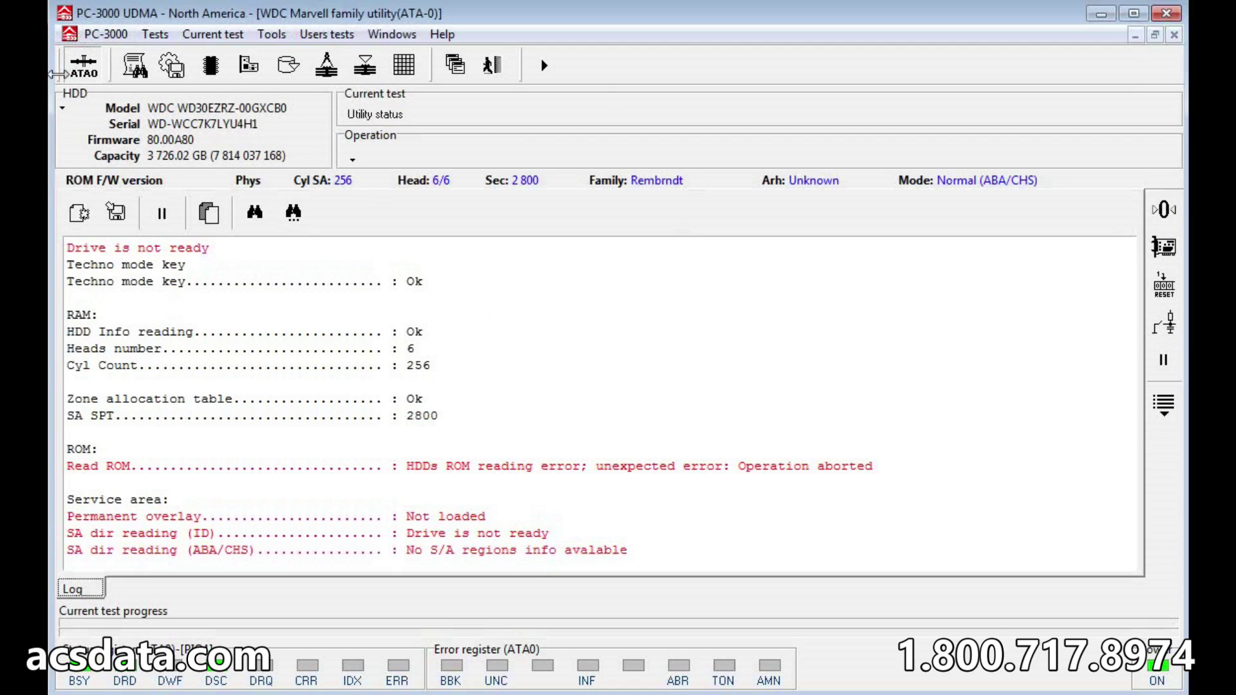
Power-cycle the ATA0 drive and browse the Tests menu toward Tools
{"action": "left_click", "coordinate": [83, 64]}
{"action": "left_click", "coordinate": [84, 62]}
{"action": "left_click", "coordinate": [156, 34]}
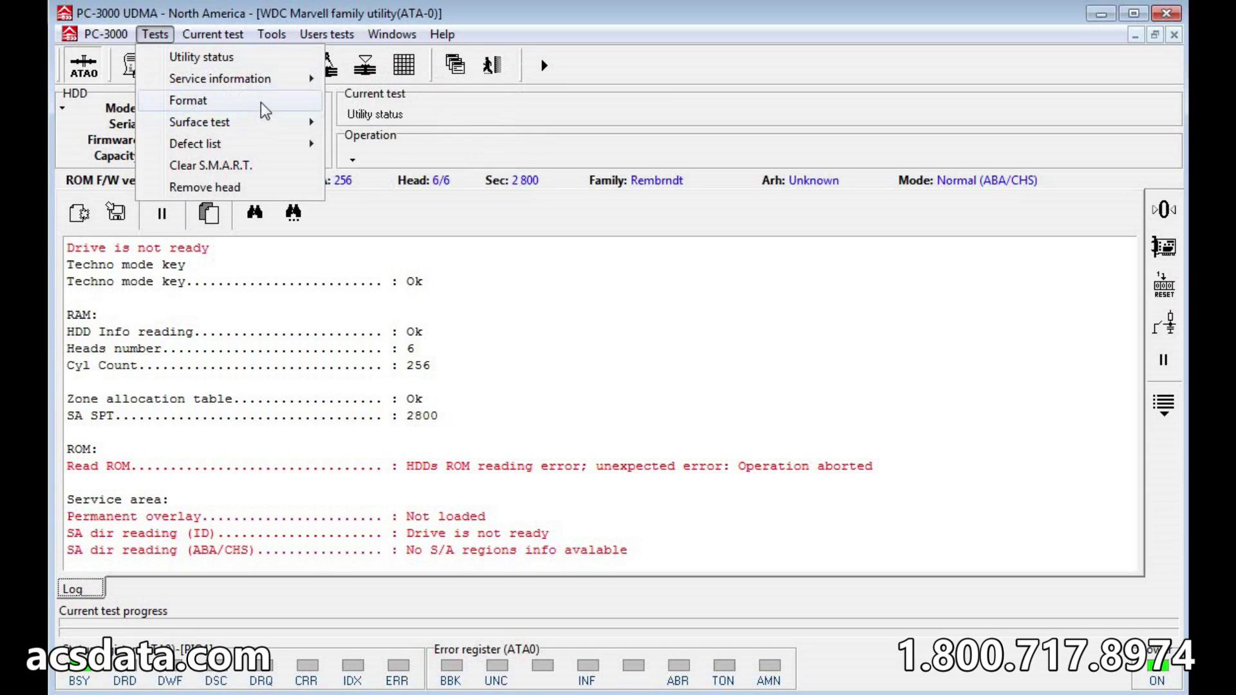
{"action": "mouse_move", "coordinate": [279, 32]}
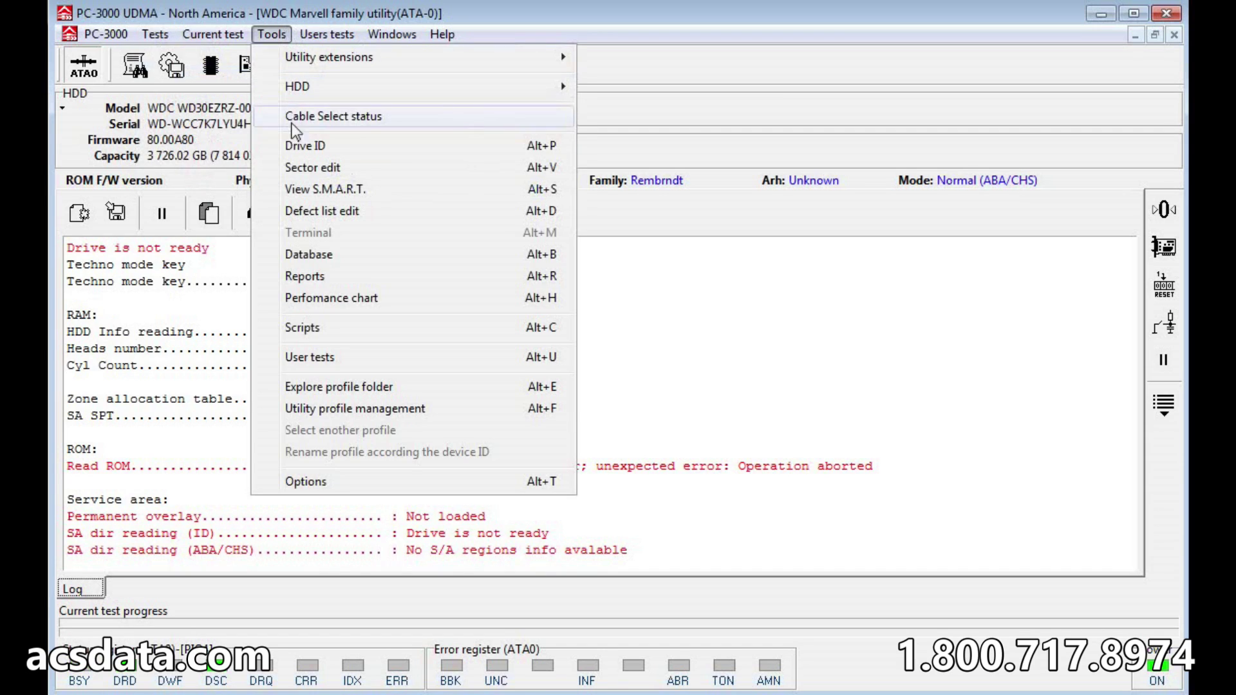
{"action": "left_click", "coordinate": [304, 168]}
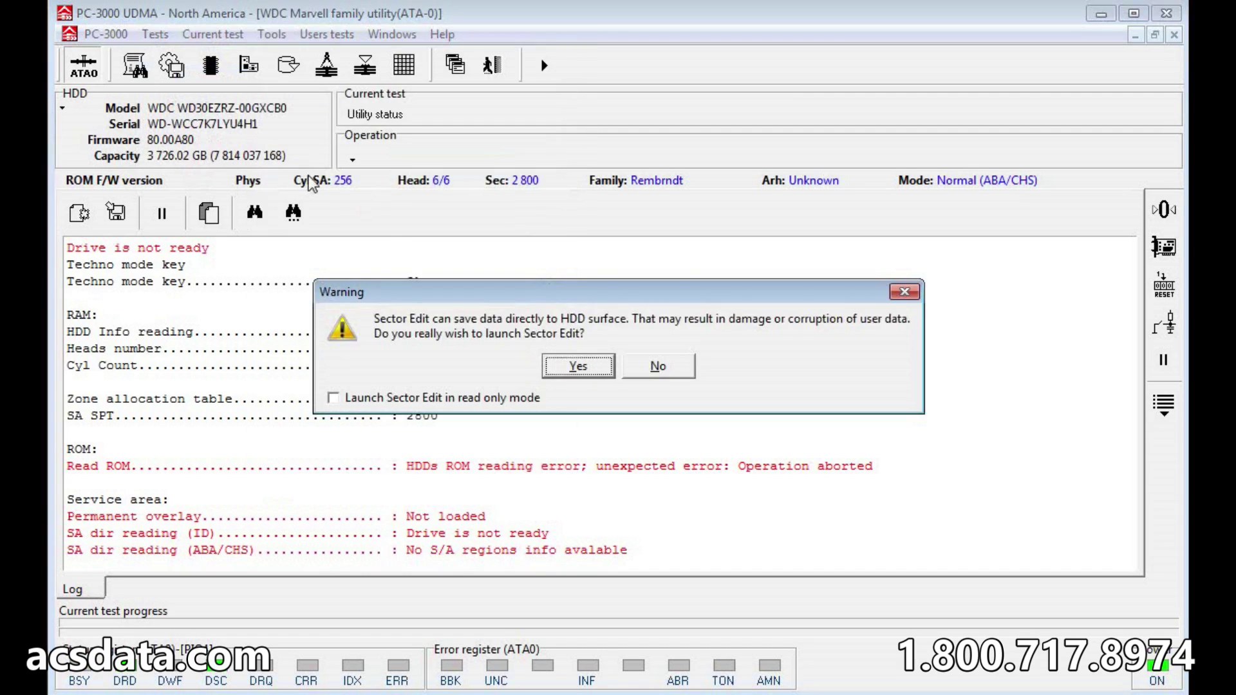
{"action": "left_click", "coordinate": [588, 371]}
{"action": "left_click", "coordinate": [644, 378]}
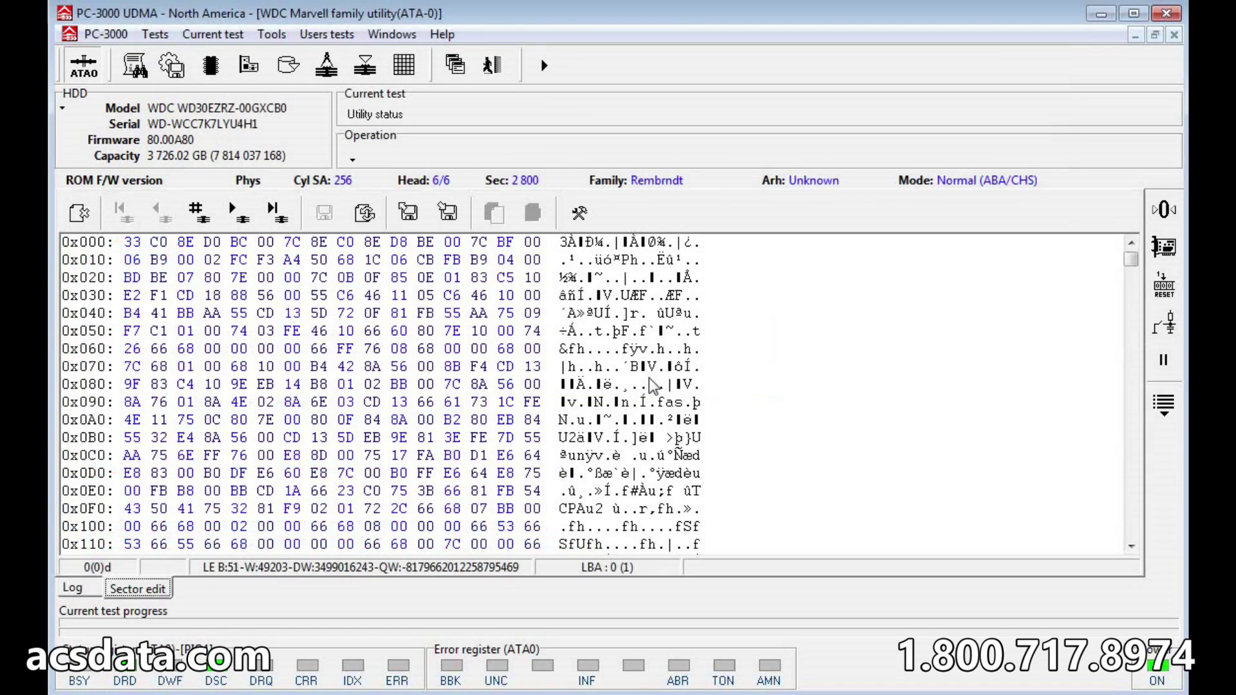
{"action": "left_click_drag", "start_coordinate": [1132, 258], "coordinate": [1109, 214]}
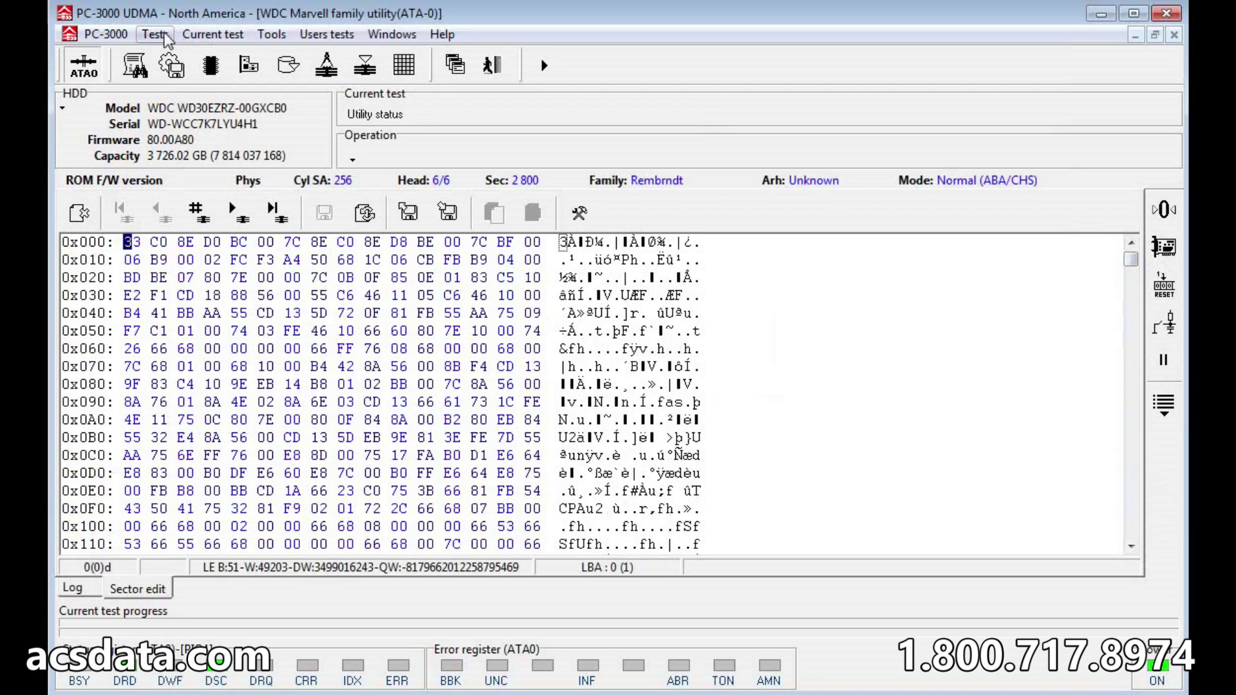
{"action": "left_click", "coordinate": [277, 220]}
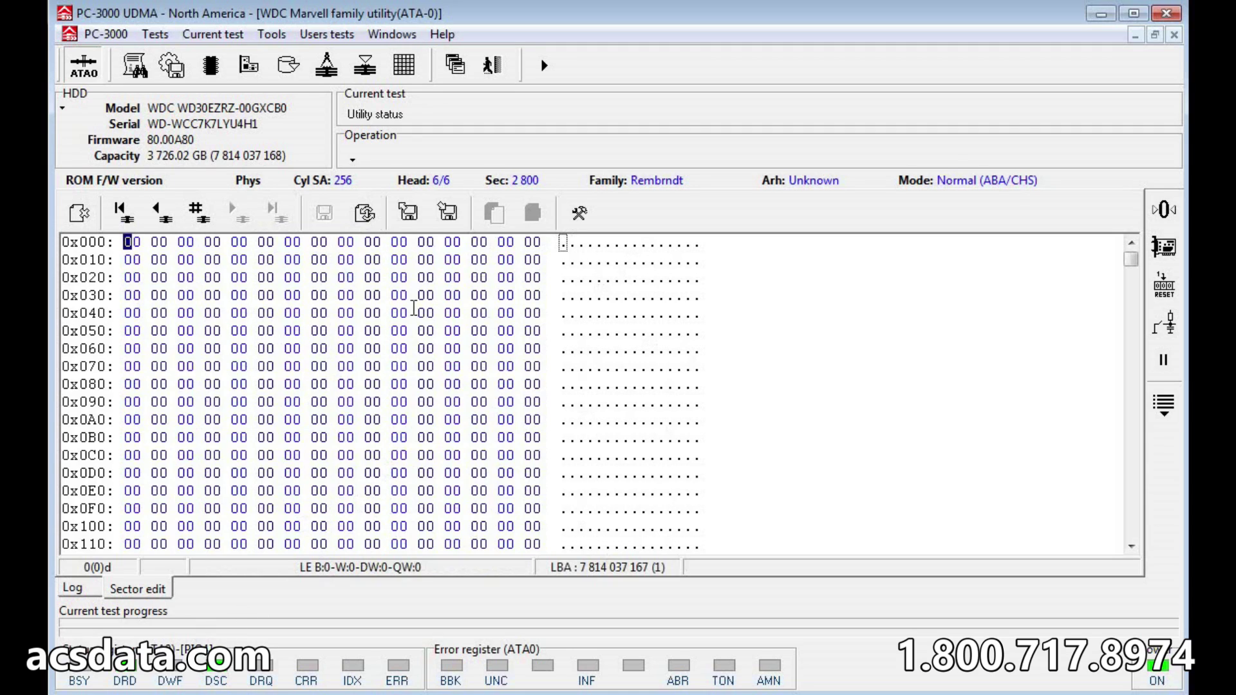
Launch Data Extractor from Utility selection and begin a new task
{"action": "left_click", "coordinate": [391, 34]}
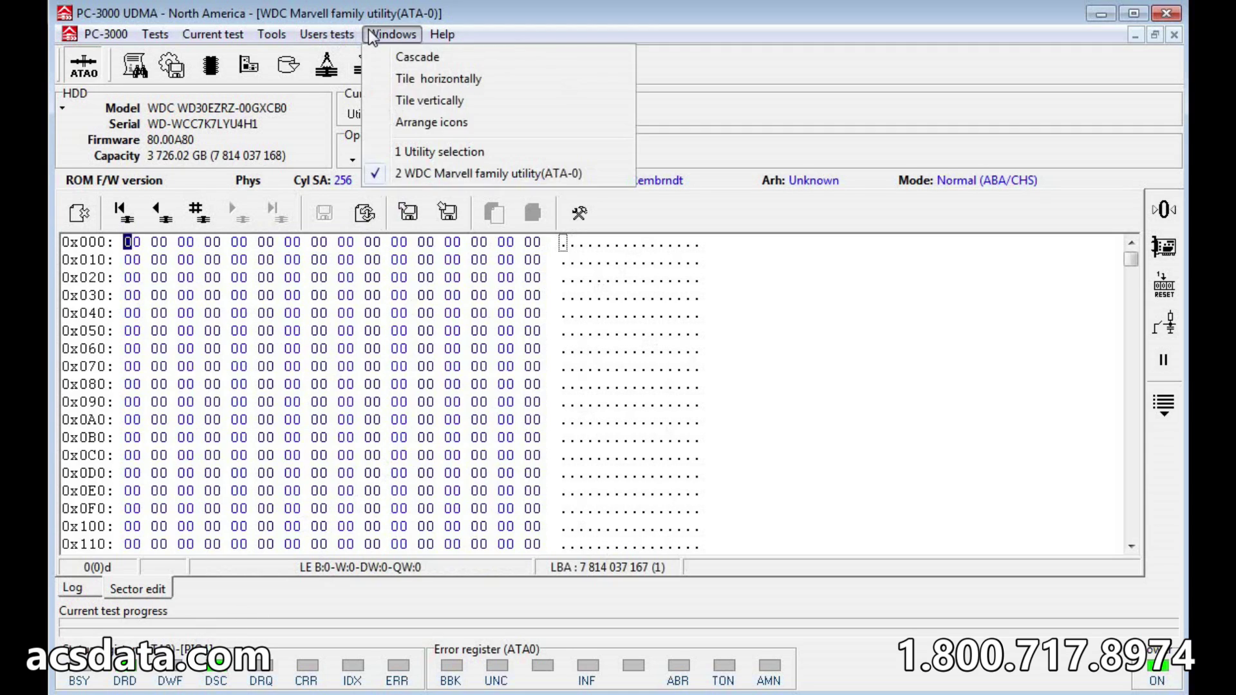
{"action": "left_click", "coordinate": [432, 152]}
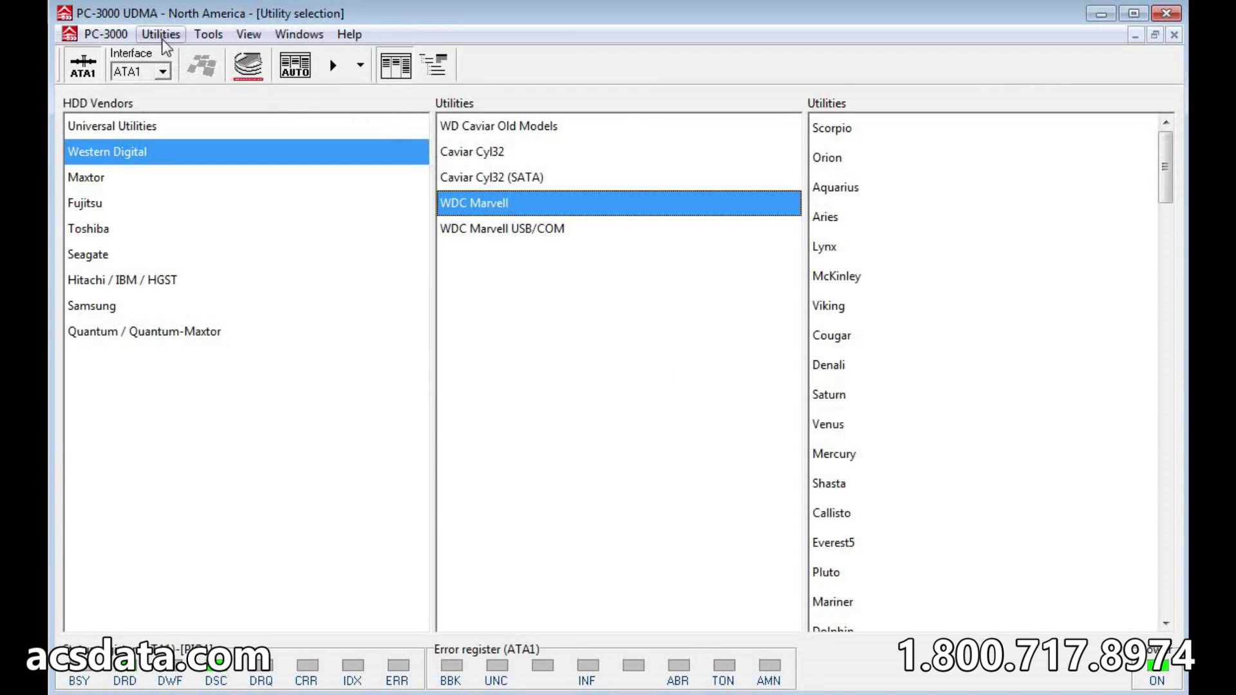
{"action": "left_click", "coordinate": [250, 65]}
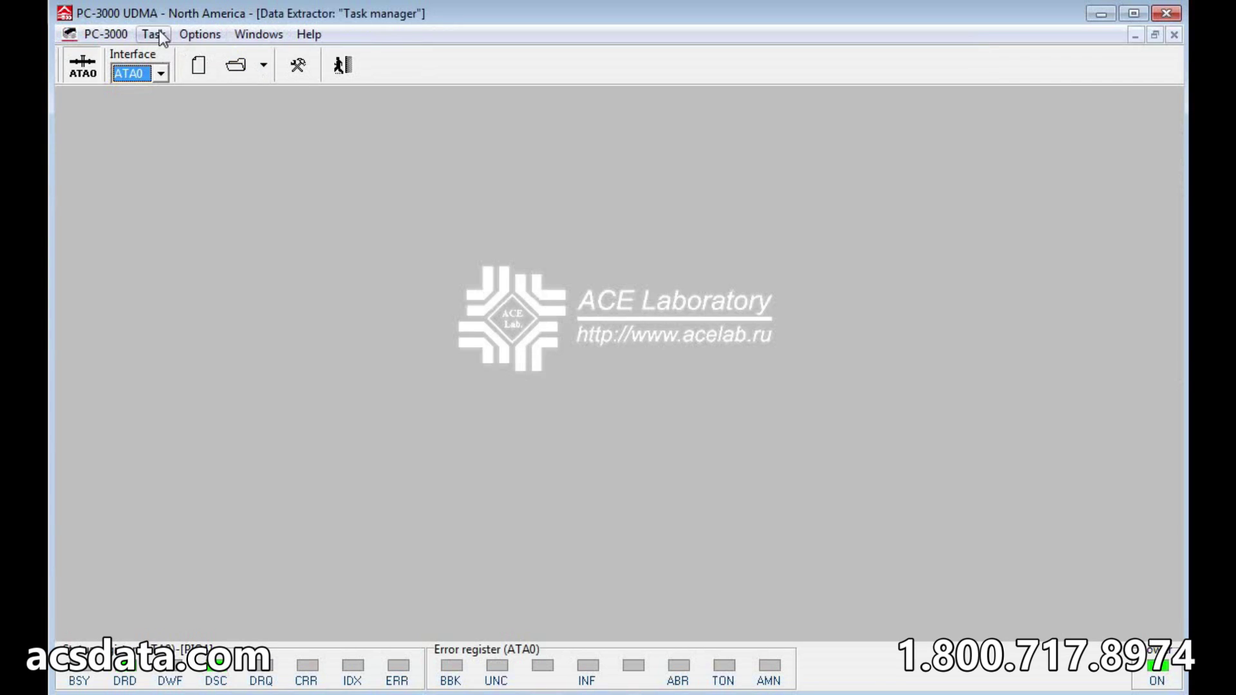
{"action": "left_click", "coordinate": [156, 36]}
{"action": "left_click", "coordinate": [172, 50]}
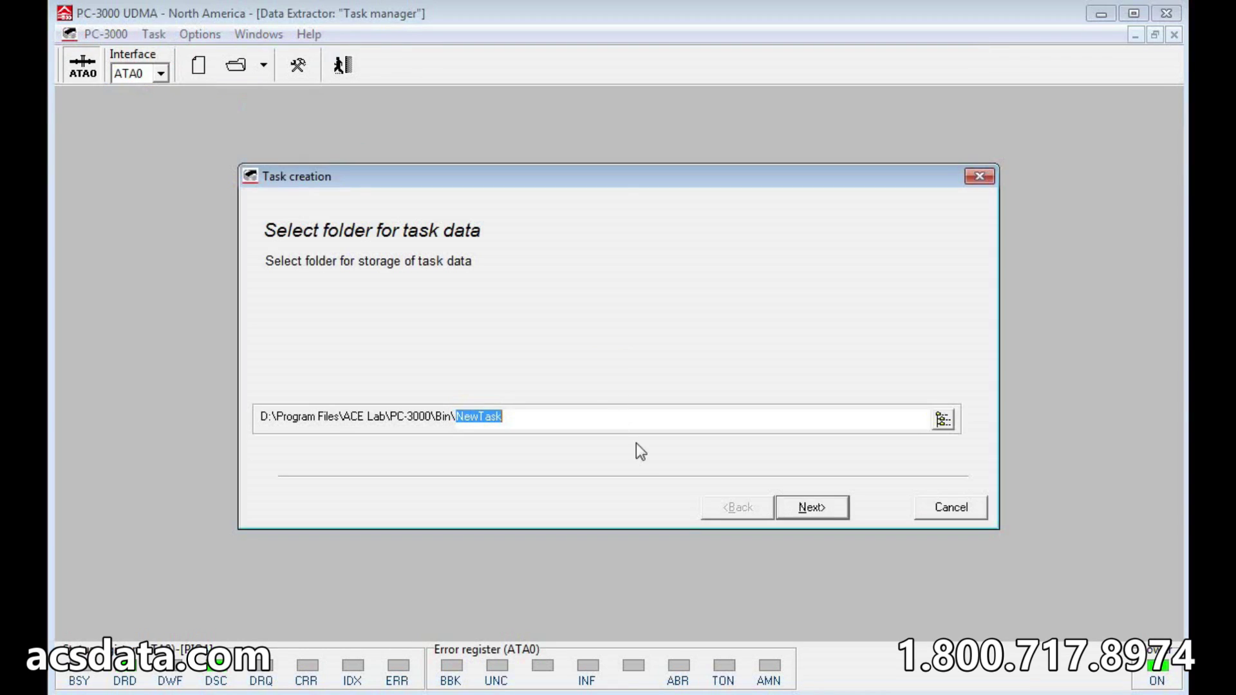
Accept the source drive and enable the Make data copy option
{"action": "left_click", "coordinate": [821, 513]}
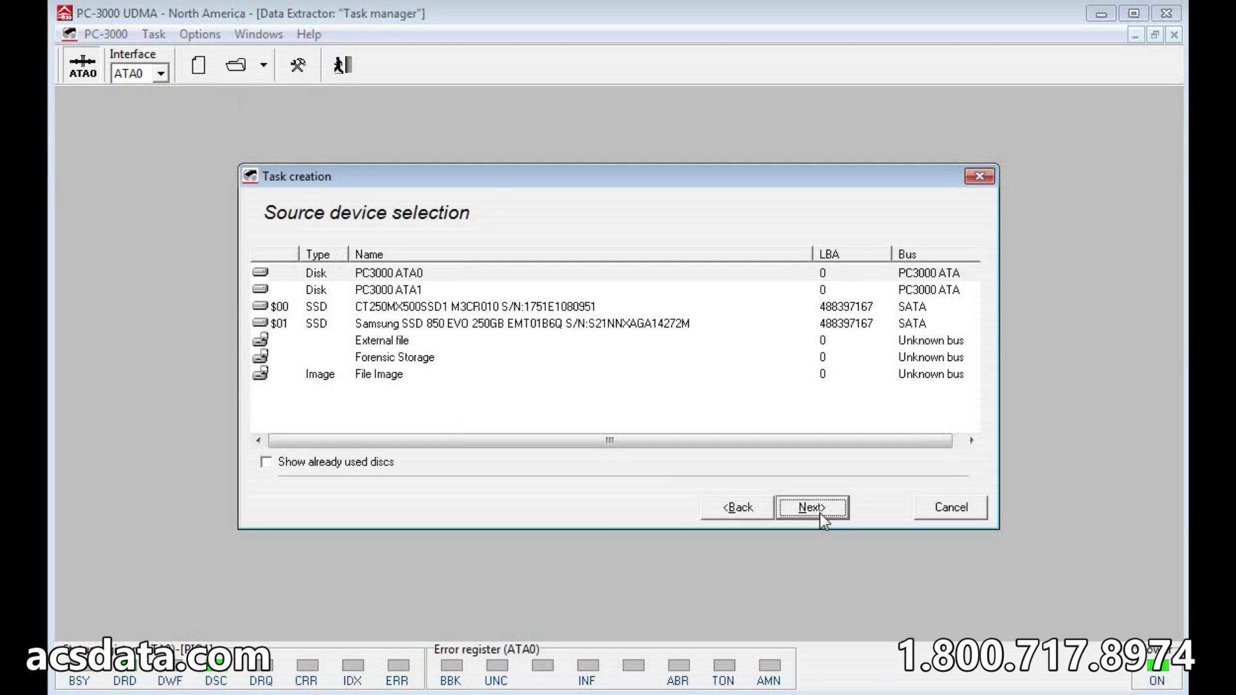
{"action": "left_click", "coordinate": [813, 509]}
{"action": "left_click", "coordinate": [813, 508]}
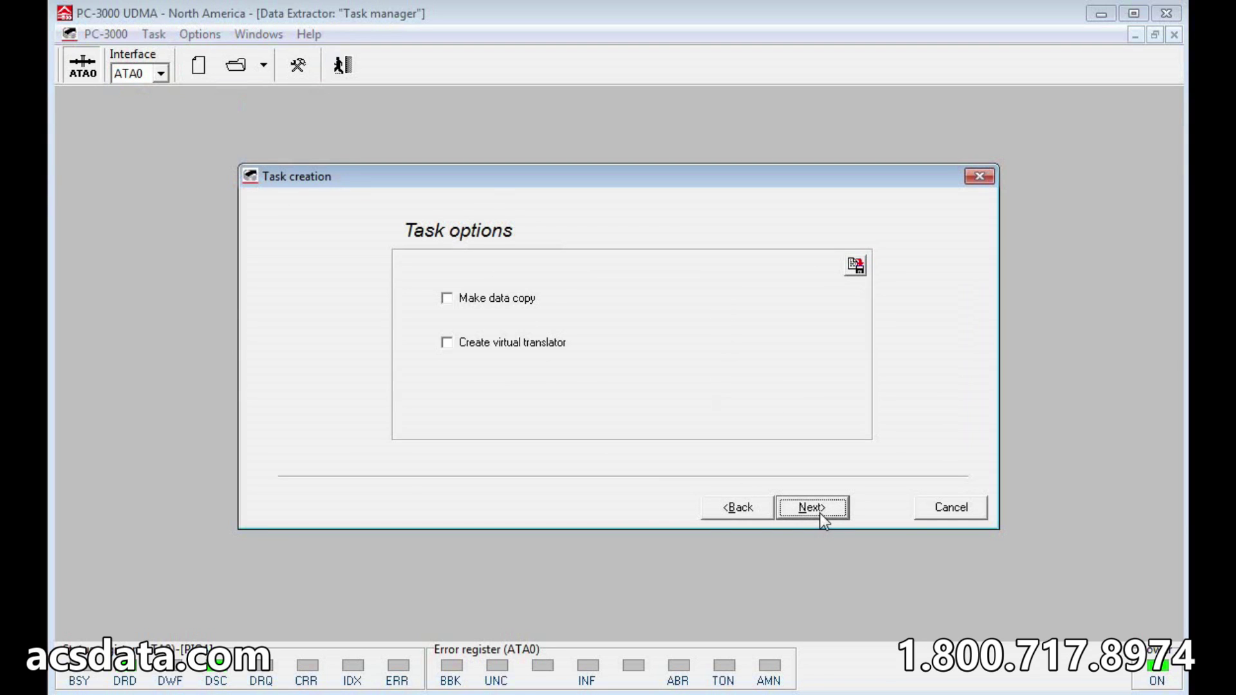
{"action": "left_click", "coordinate": [502, 302]}
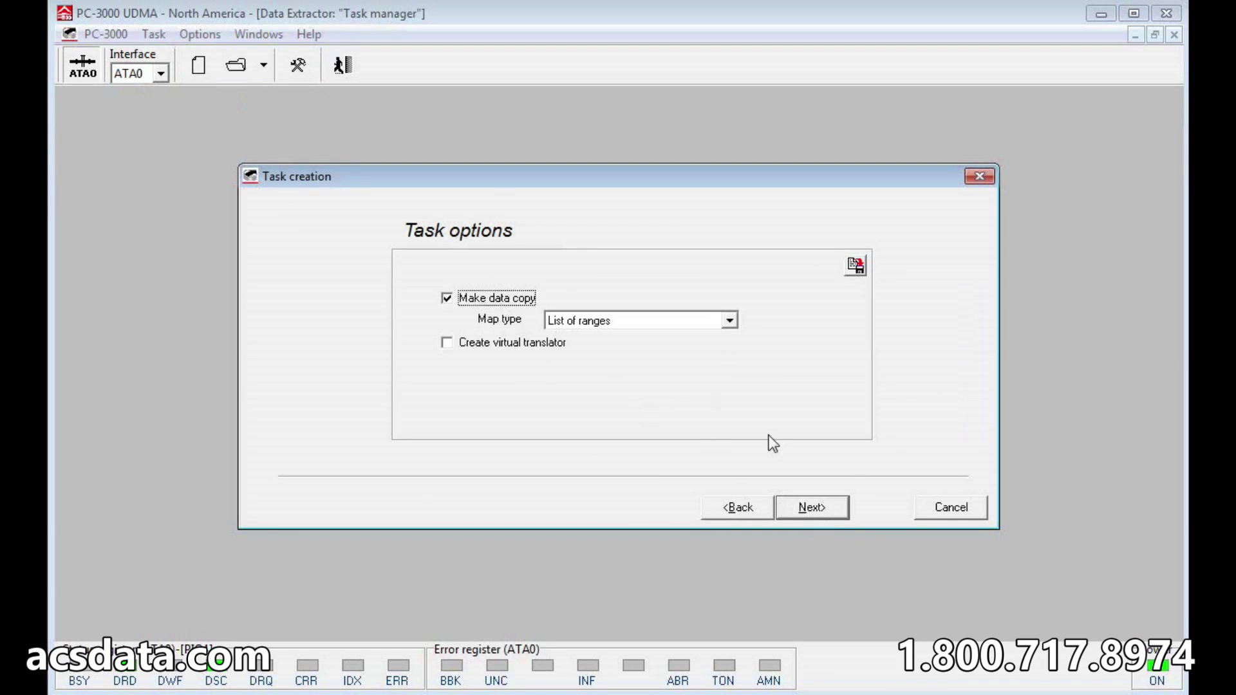
{"action": "left_click", "coordinate": [833, 512]}
Set PC3000 ATA1 as destination, overwrite the NewTask folder, and use physical sector size
{"action": "left_click", "coordinate": [407, 282]}
{"action": "left_click", "coordinate": [820, 506]}
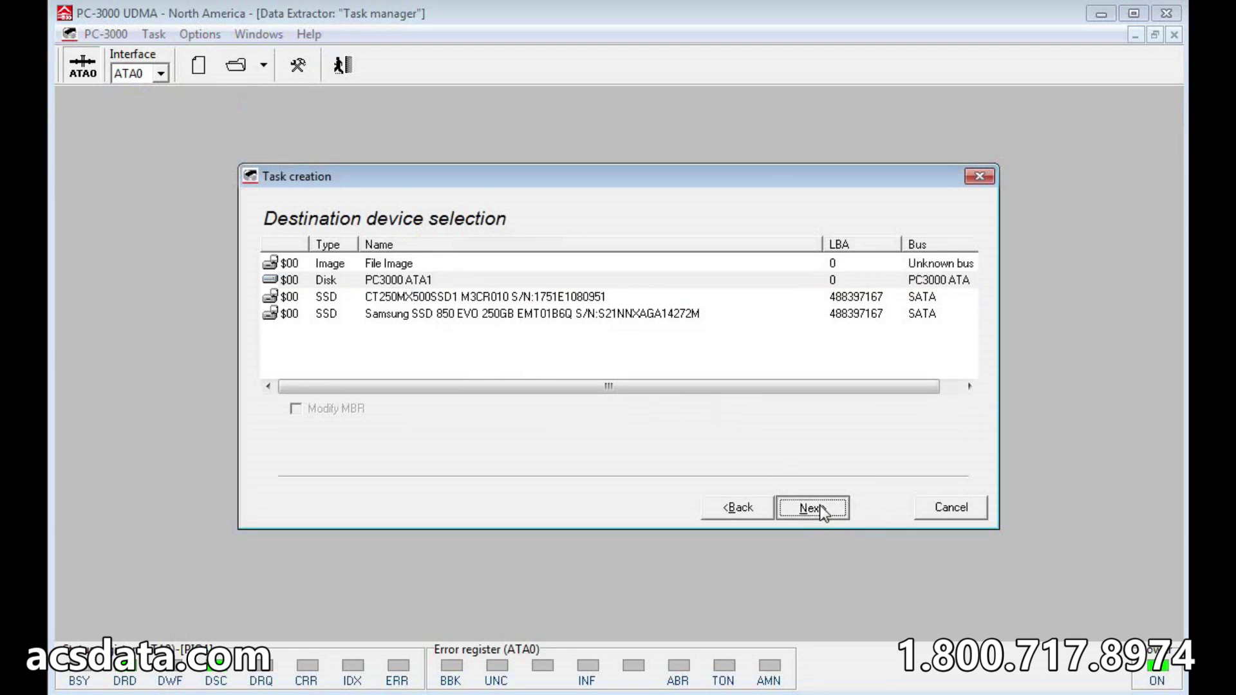
{"action": "left_click", "coordinate": [813, 513]}
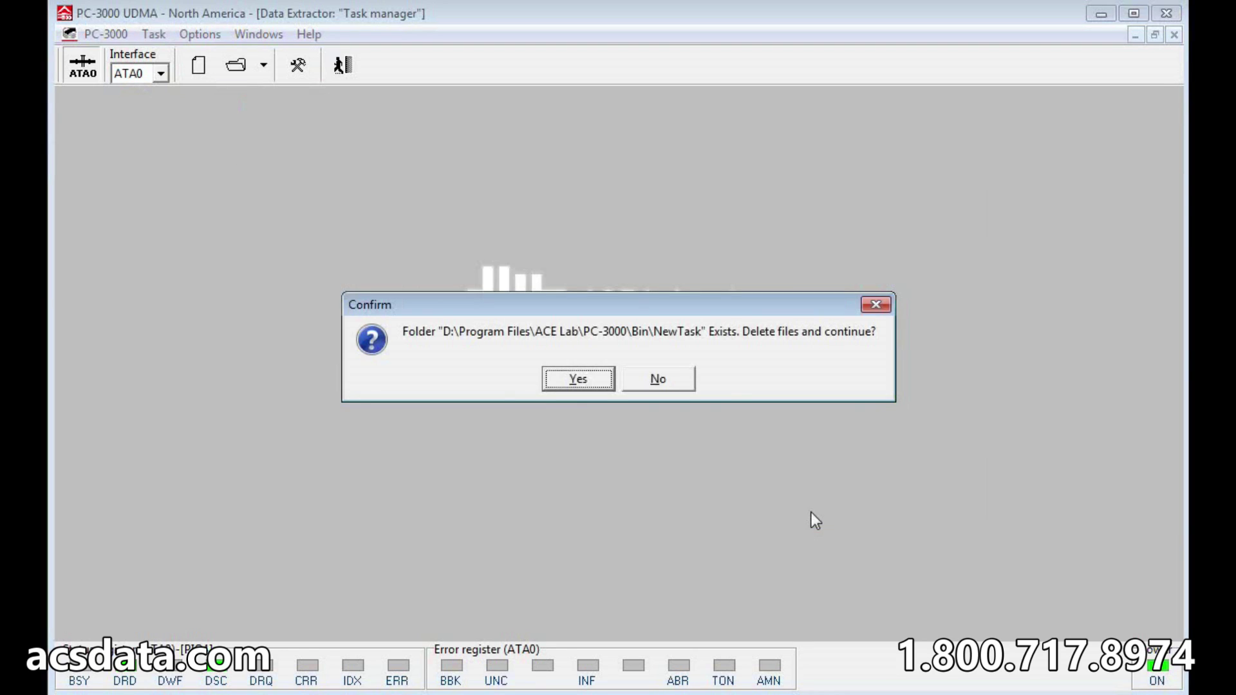
{"action": "left_click", "coordinate": [586, 378]}
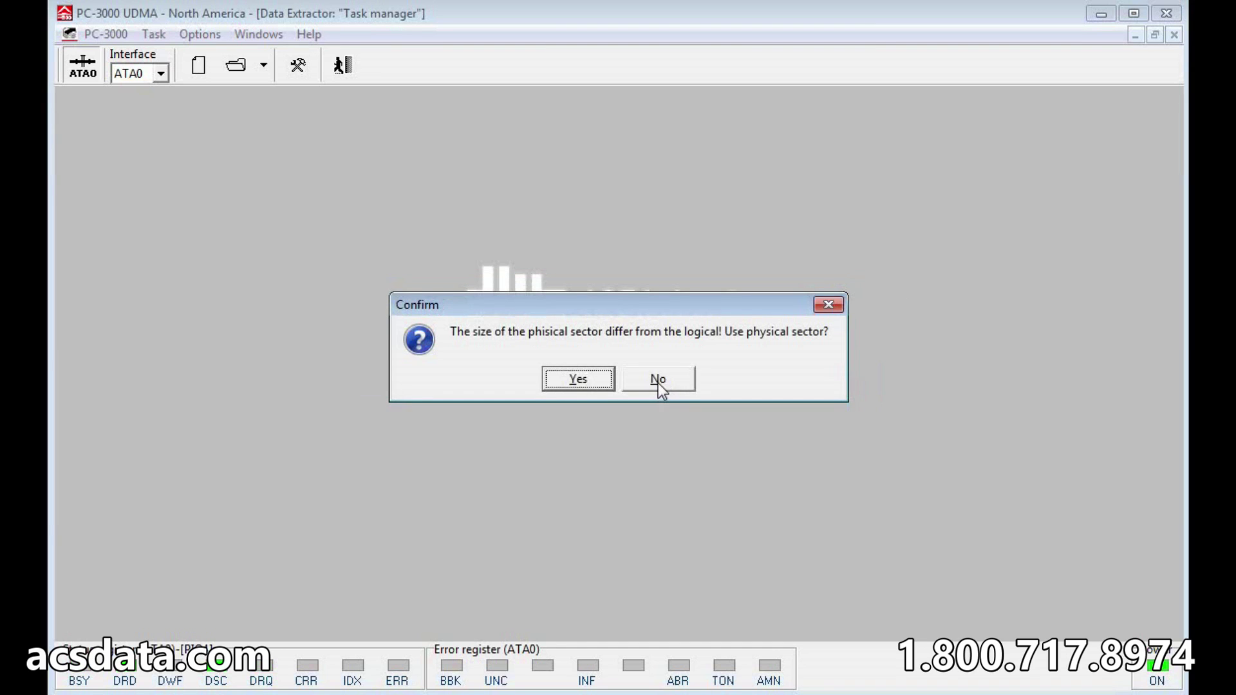
{"action": "left_click", "coordinate": [592, 381]}
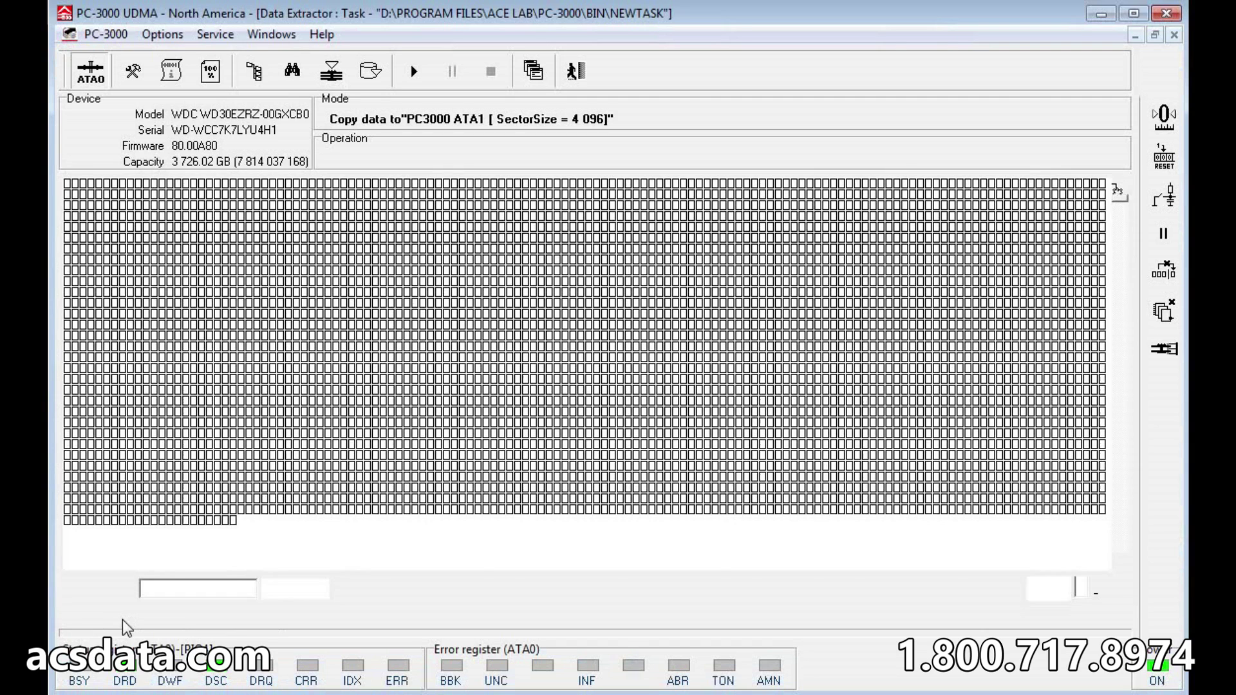
Start copying to PC3000 ATA1, stop, re-power the drive, and restart copying from LBA 0
{"action": "left_click", "coordinate": [412, 71]}
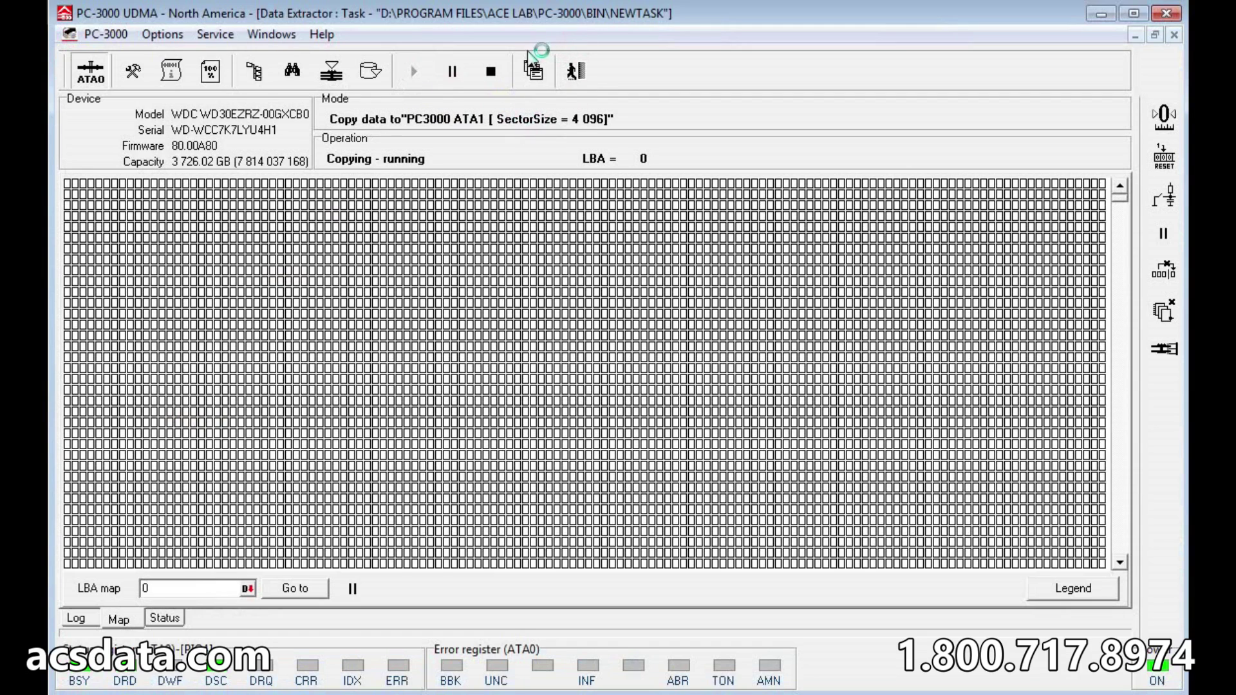
{"action": "left_click", "coordinate": [495, 74]}
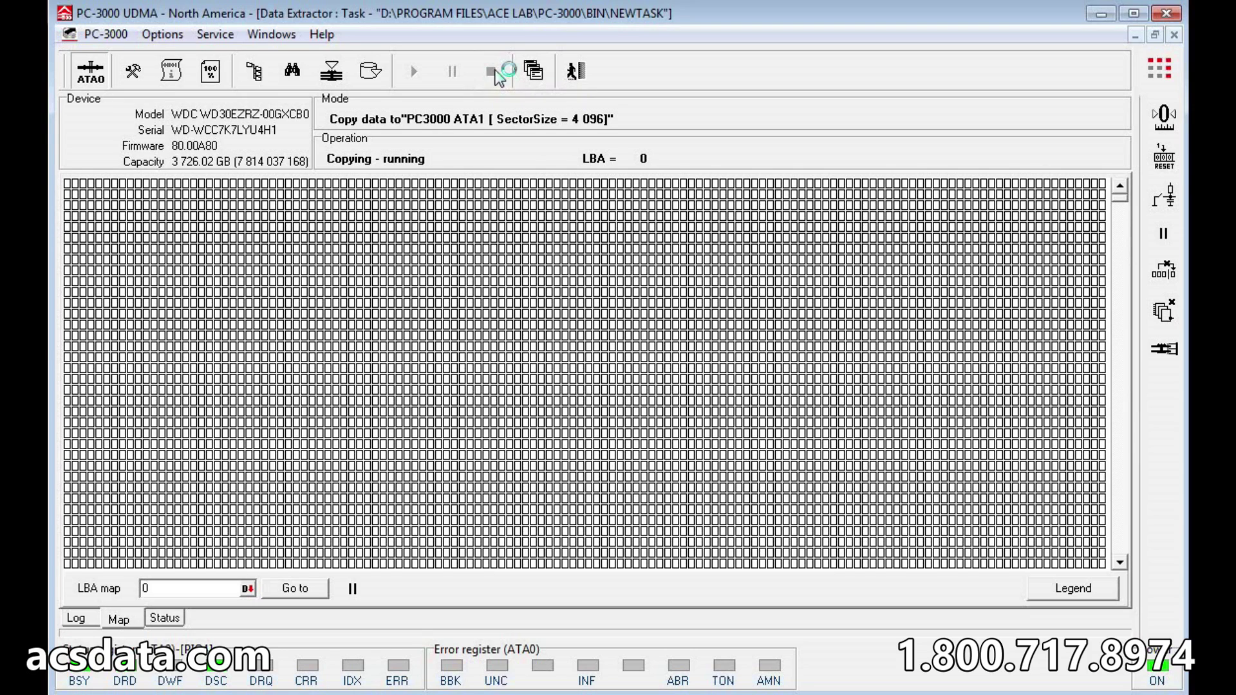
{"action": "left_click", "coordinate": [83, 77]}
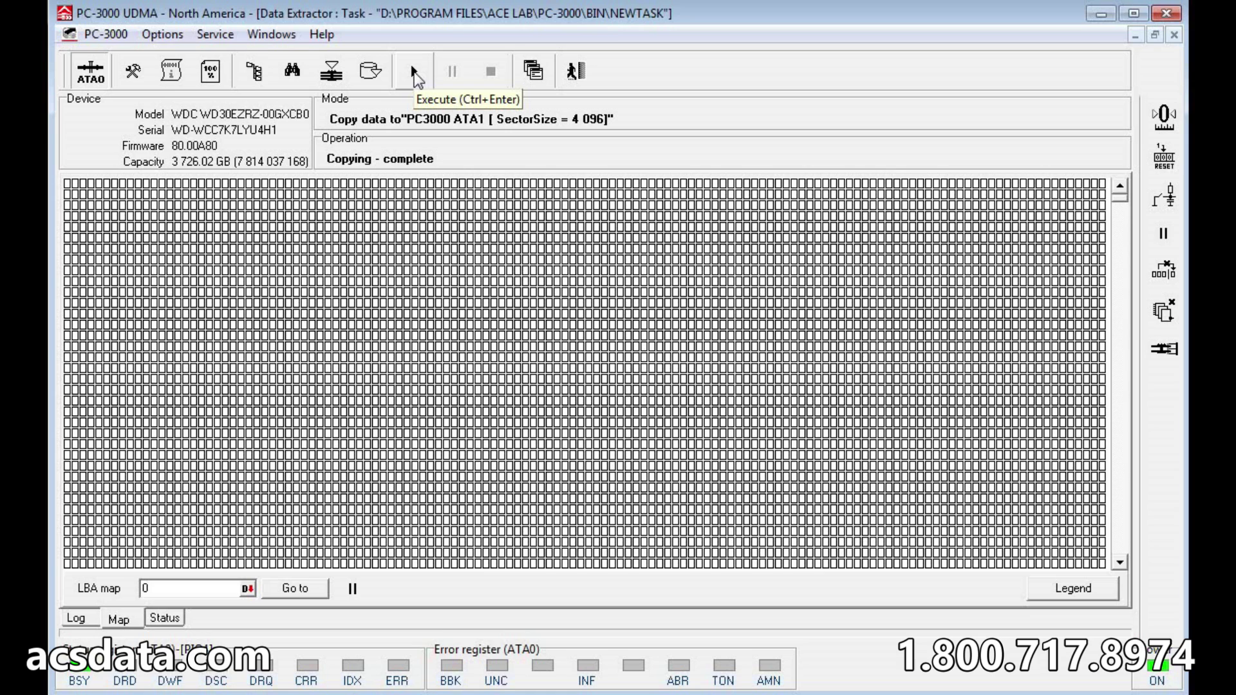
{"action": "left_click", "coordinate": [414, 72]}
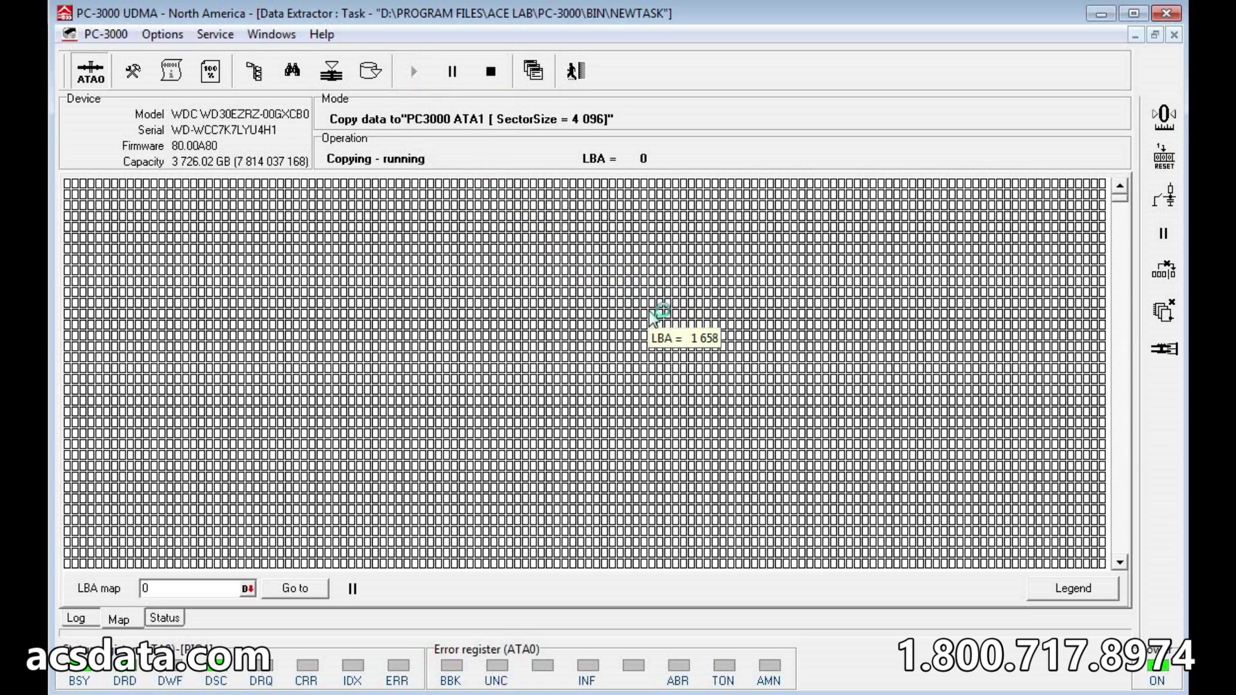